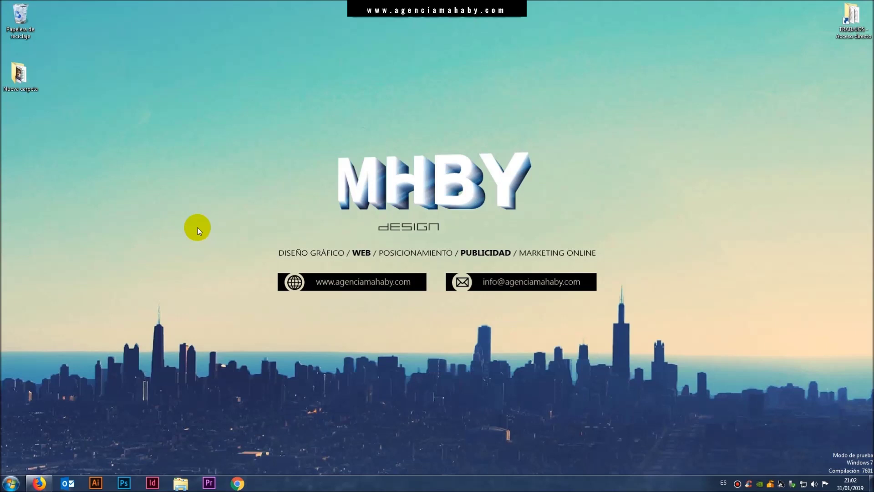
Step: Pause the example YouTube video in Firefox on its end screen, then minimize the browser
{"action": "left_click", "coordinate": [38, 483]}
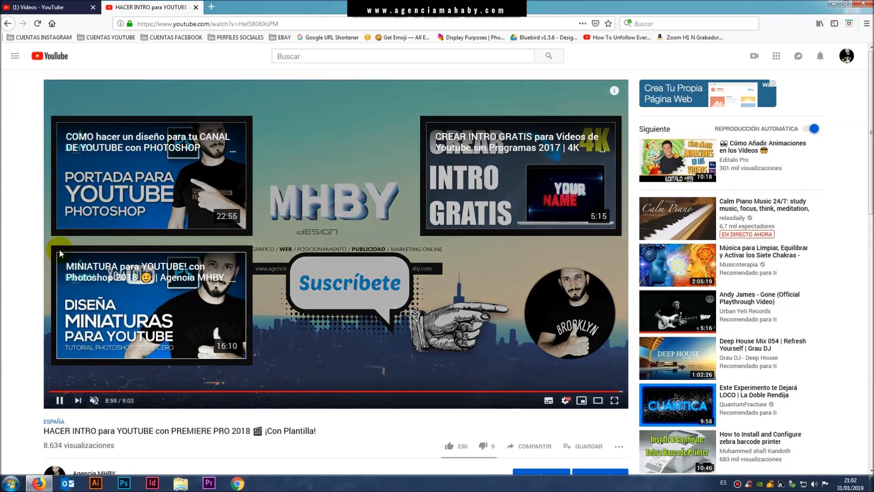
{"action": "left_click", "coordinate": [280, 208]}
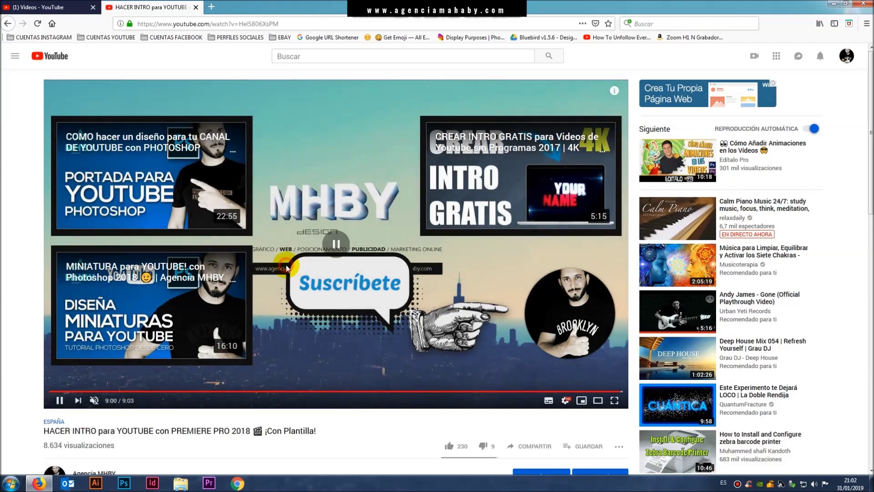
{"action": "left_click", "coordinate": [834, 3]}
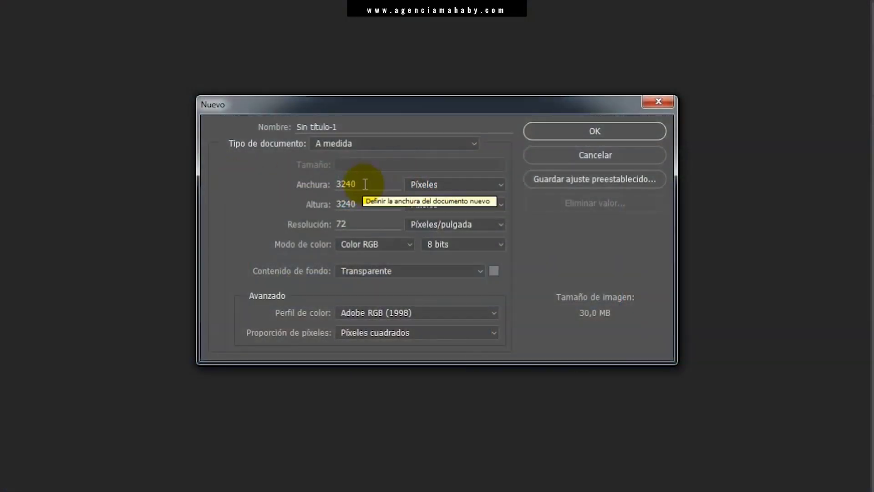
Step: Set the new document to width 1920, height 1080 and name it 'Outro Youtube'
{"action": "left_click_drag", "start_coordinate": [365, 184], "coordinate": [309, 171]}
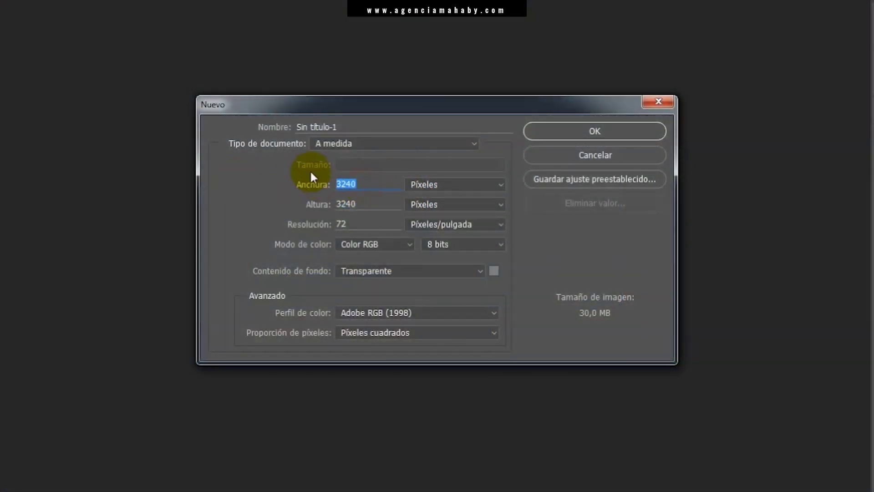
{"action": "type", "text": "1920"}
{"action": "key", "text": "Tab"}
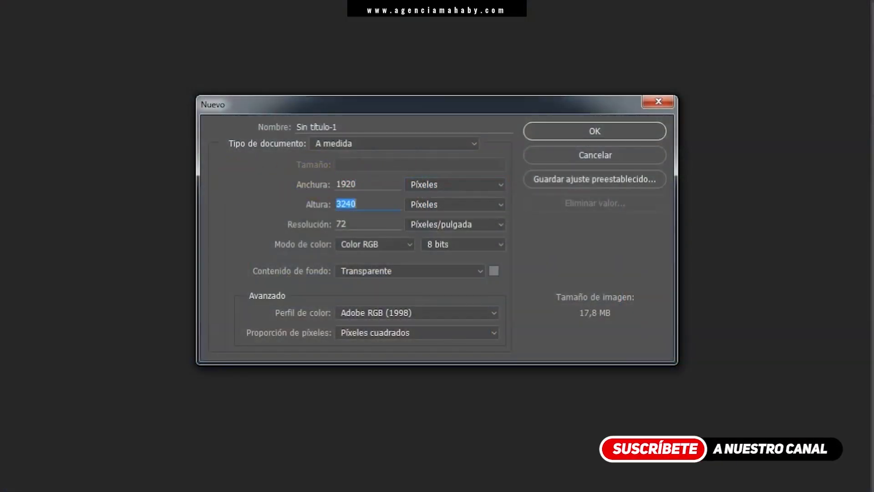
{"action": "type", "text": "1080"}
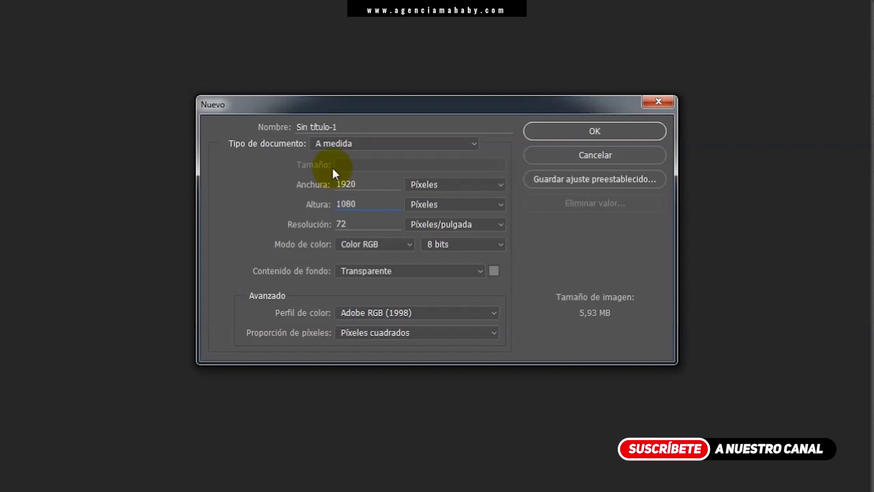
{"action": "left_click_drag", "start_coordinate": [354, 125], "coordinate": [183, 110]}
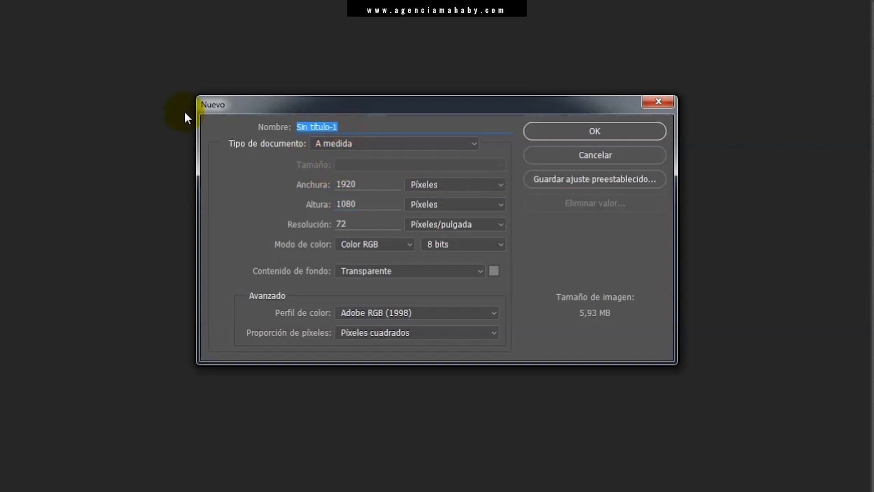
{"action": "type", "text": "Outro Youtube"}
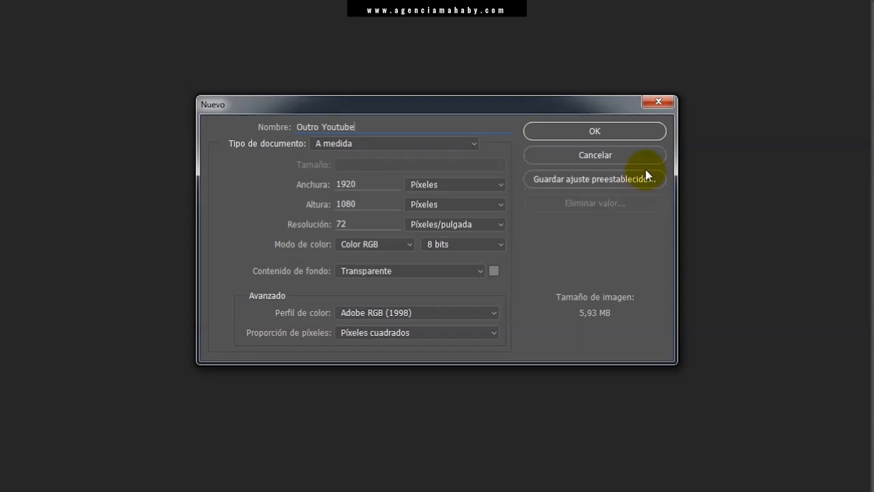
{"action": "left_click", "coordinate": [601, 132]}
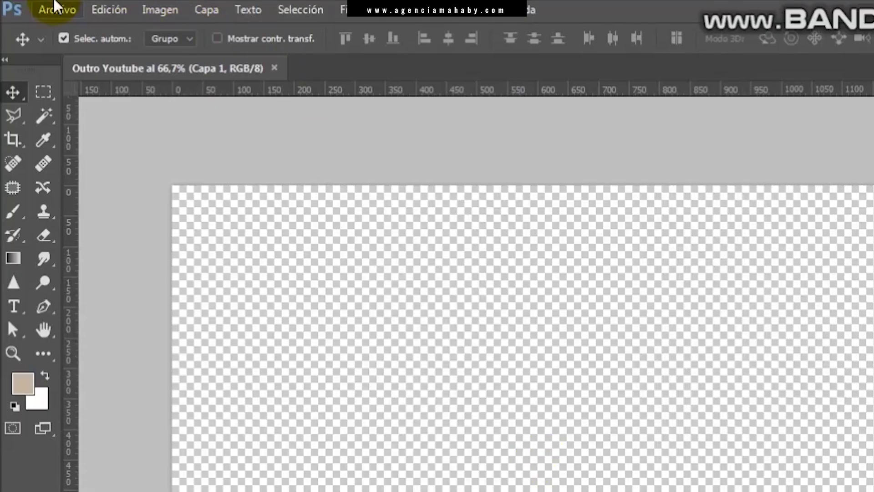
Step: Place the rock concert wallpaper as an embedded image, scaled up to fill the canvas
{"action": "left_click", "coordinate": [30, 5]}
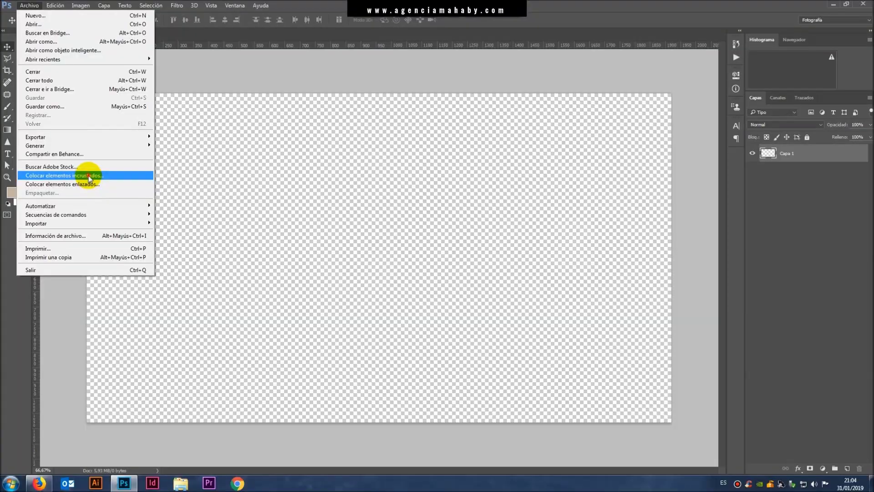
{"action": "left_click", "coordinate": [182, 349]}
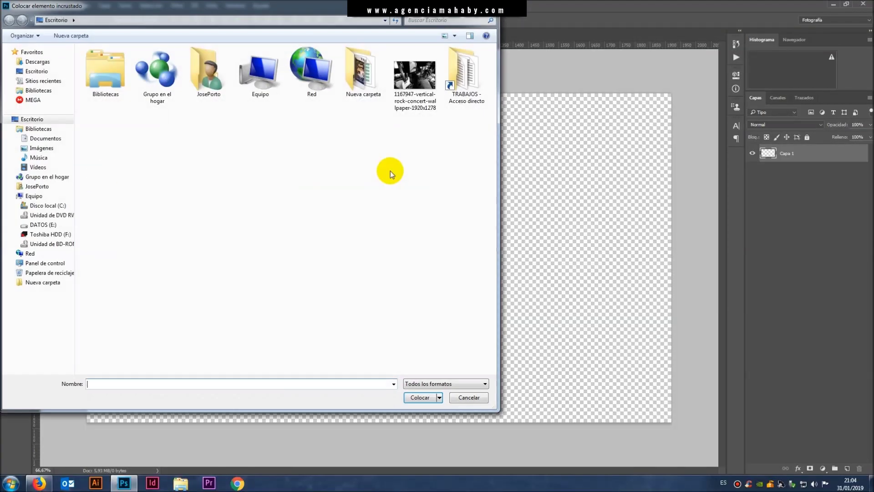
{"action": "double_click", "coordinate": [415, 75]}
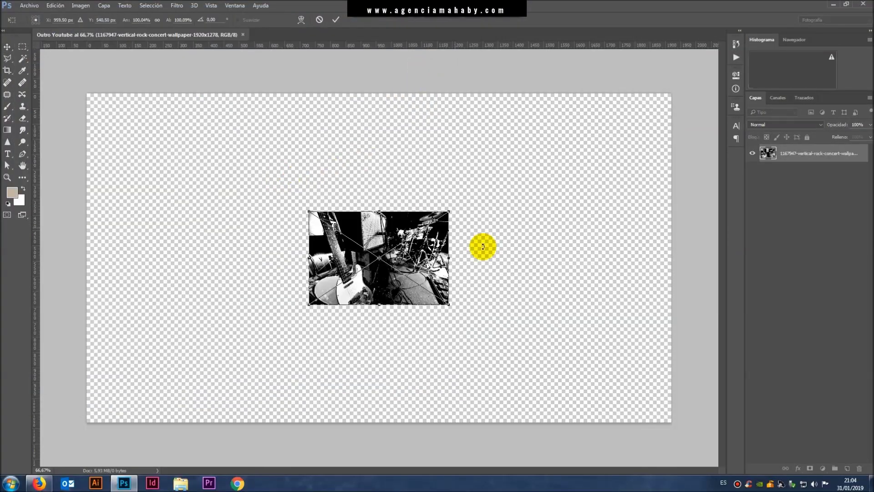
{"action": "mouse_move", "coordinate": [451, 210]}
{"action": "left_mouse_down"}
{"action": "mouse_move", "coordinate": [552, 171]}
{"action": "mouse_move", "coordinate": [484, 187]}
{"action": "mouse_move", "coordinate": [529, 173]}
{"action": "mouse_move", "coordinate": [469, 205]}
{"action": "mouse_move", "coordinate": [581, 146]}
{"action": "mouse_move", "coordinate": [556, 166]}
{"action": "mouse_move", "coordinate": [491, 184]}
{"action": "mouse_move", "coordinate": [643, 123]}
{"action": "mouse_move", "coordinate": [588, 142]}
{"action": "mouse_move", "coordinate": [566, 129]}
{"action": "mouse_move", "coordinate": [400, 225]}
{"action": "mouse_move", "coordinate": [441, 214]}
{"action": "mouse_move", "coordinate": [681, 75]}
{"action": "left_mouse_up"}
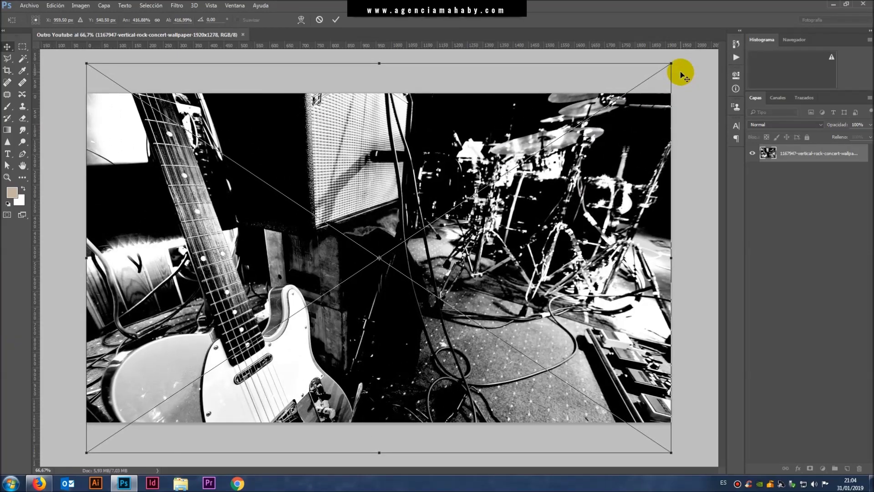
{"action": "key", "text": "Return"}
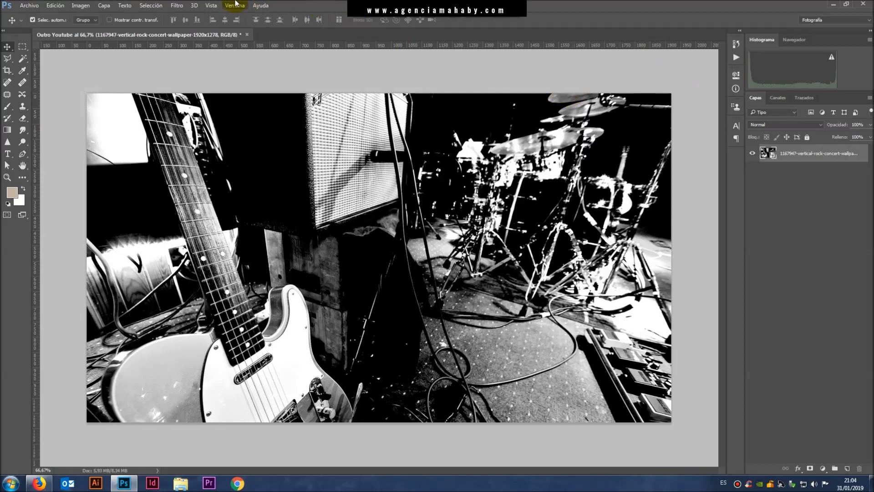
Step: Create a guide layout with columns and rows off and 100 px margins on every side
{"action": "left_click", "coordinate": [211, 5]}
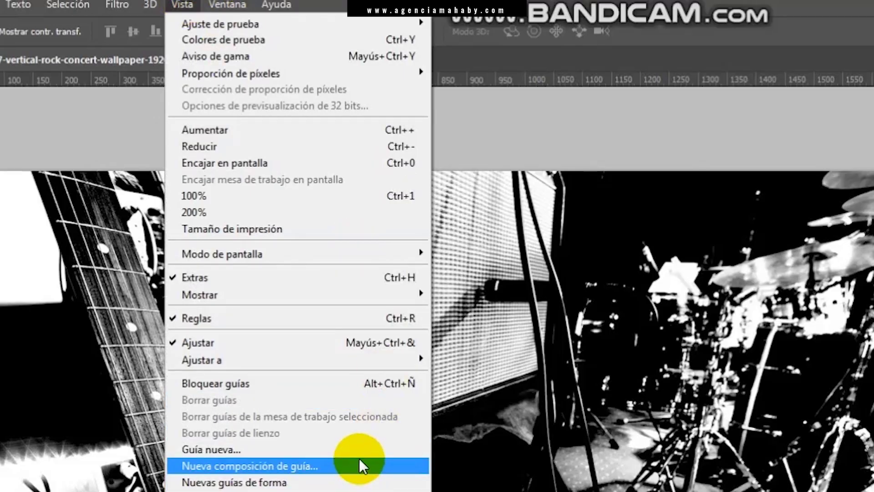
{"action": "left_click", "coordinate": [359, 464]}
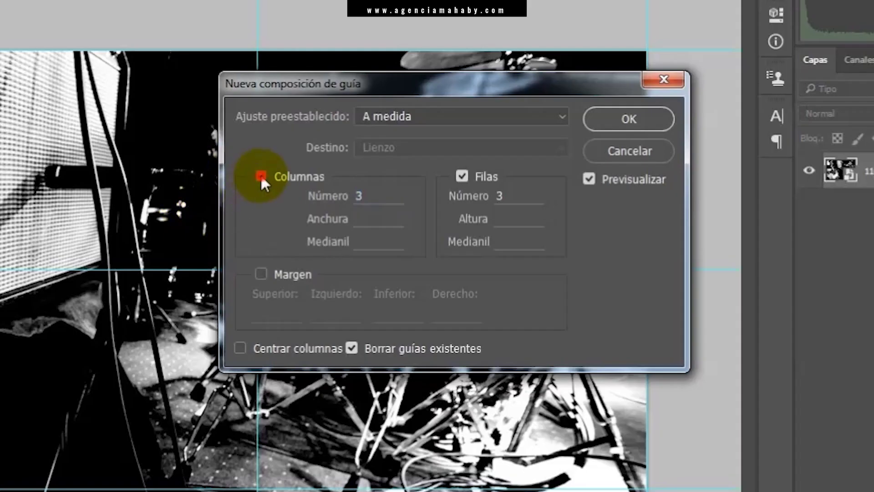
{"action": "left_click", "coordinate": [261, 174]}
{"action": "left_click", "coordinate": [462, 177]}
{"action": "left_click", "coordinate": [281, 275]}
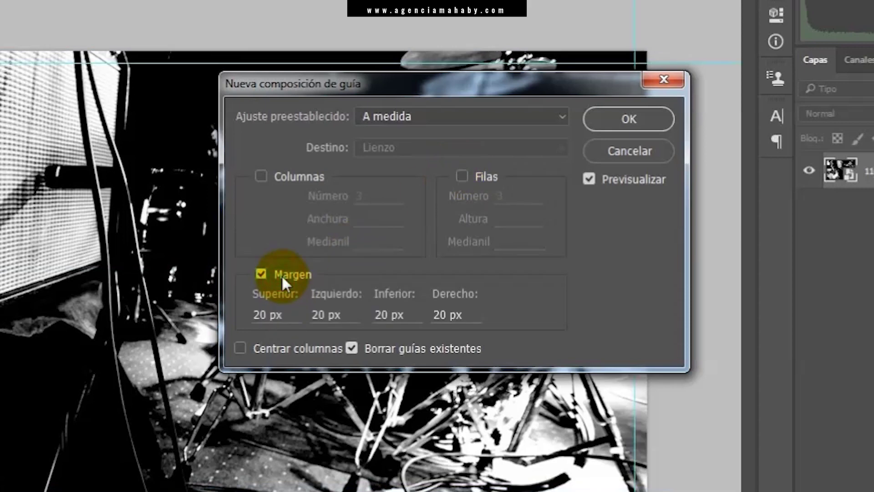
{"action": "double_click", "coordinate": [266, 314]}
{"action": "type", "text": "1"}
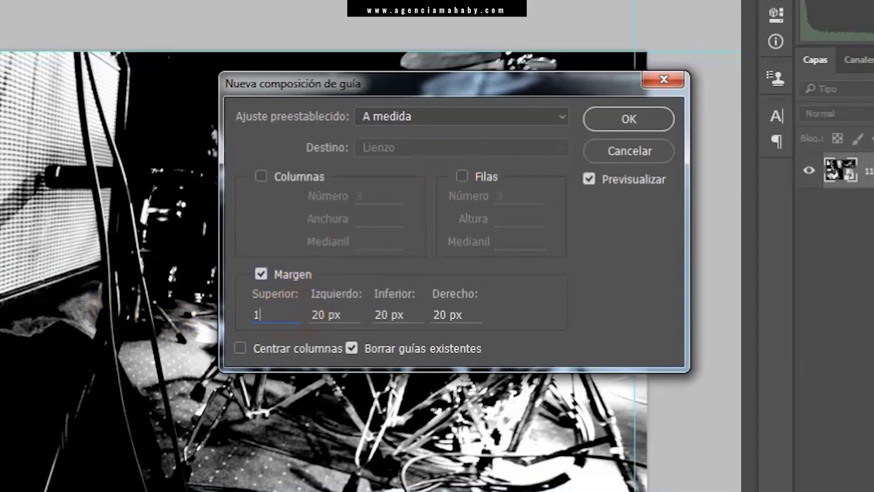
{"action": "type", "text": "00"}
{"action": "key", "text": "Tab"}
{"action": "type", "text": "100"}
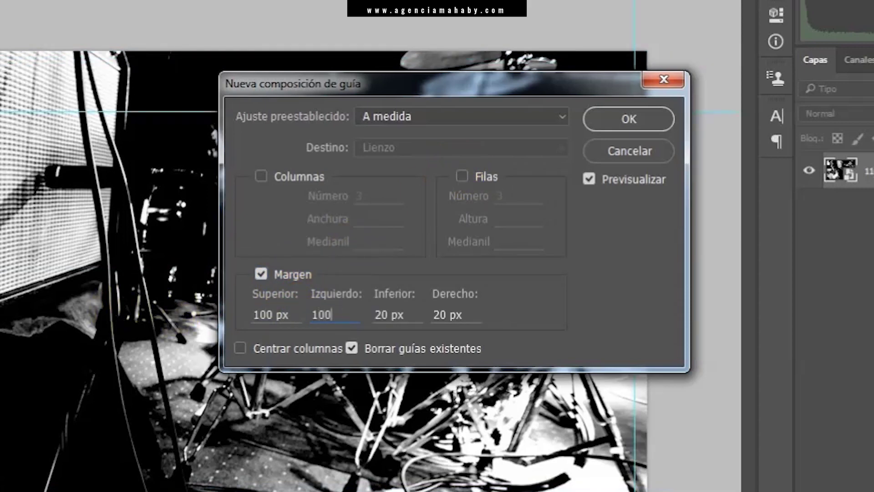
{"action": "key", "text": "Tab"}
{"action": "type", "text": "1"}
{"action": "key", "text": "Tab"}
{"action": "type", "text": "1"}
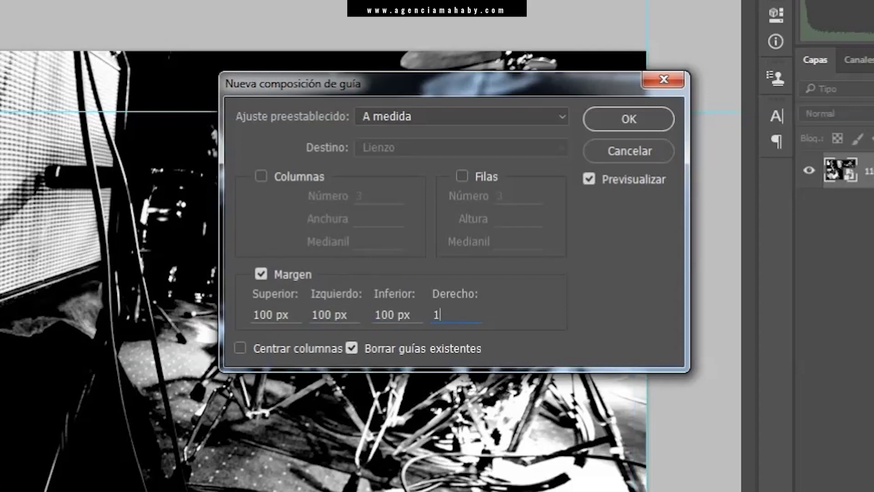
{"action": "type", "text": "00"}
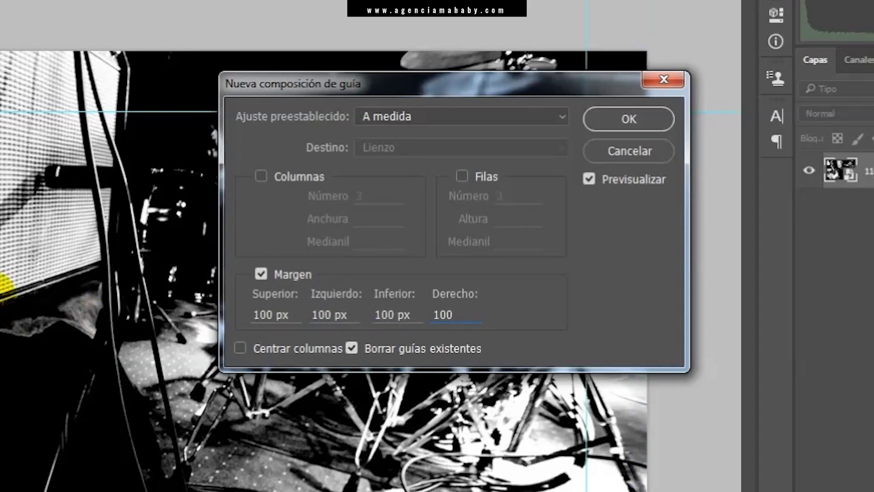
{"action": "left_click", "coordinate": [628, 119]}
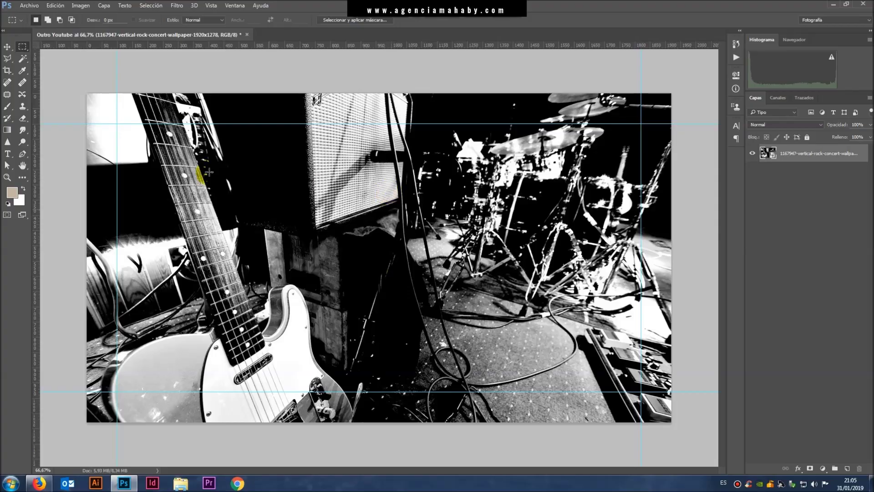
Step: Draw a rectangular selection over the upper-left of the photo and fill it with black
{"action": "left_click", "coordinate": [22, 46]}
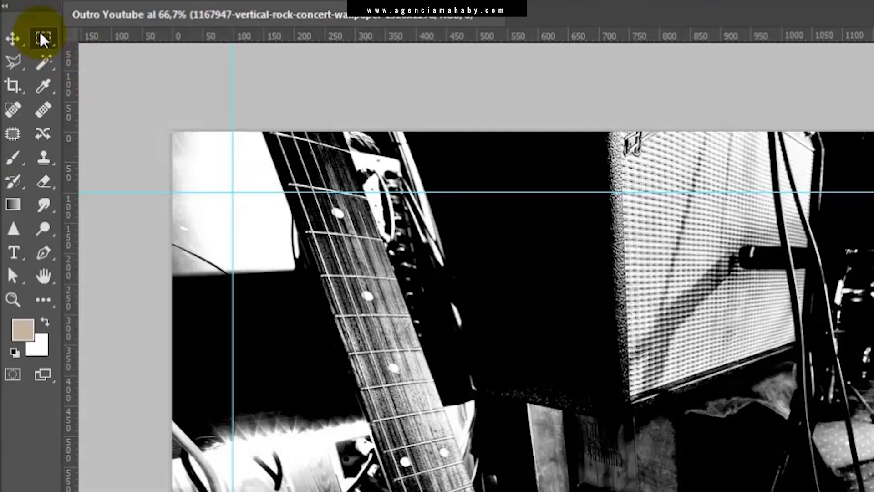
{"action": "left_click_drag", "start_coordinate": [132, 142], "coordinate": [335, 271]}
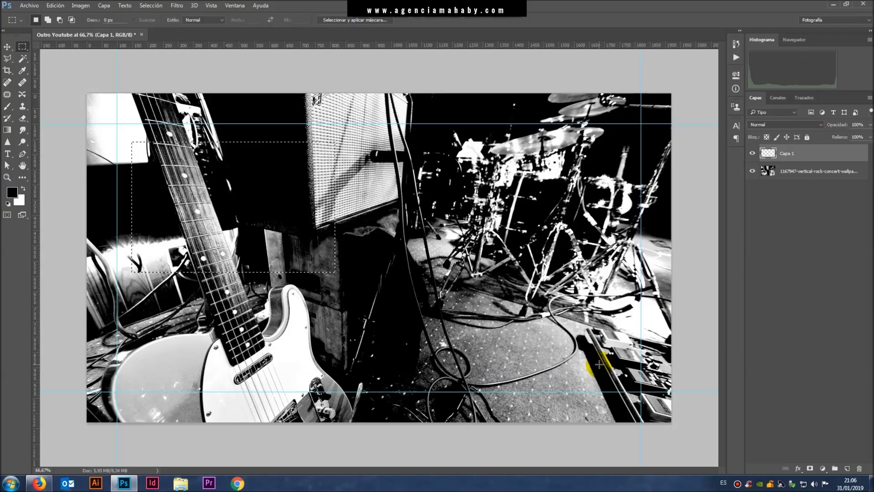
{"action": "key", "text": "alt+BackSpace"}
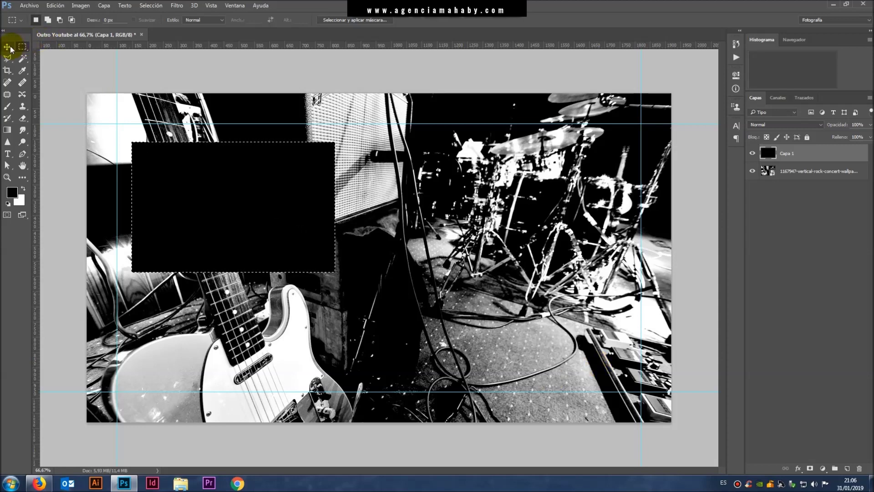
{"action": "key", "text": "ctrl+d"}
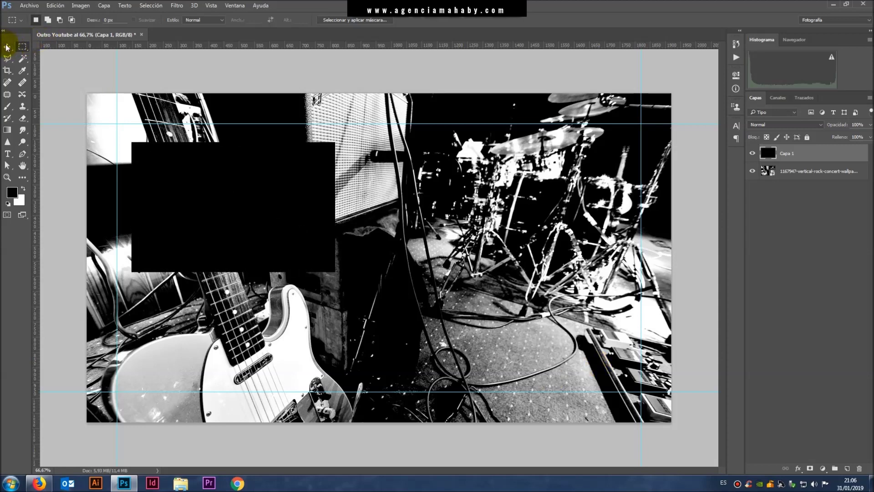
Step: Move the black rectangle to the top-left guide corner, cancelling a trial Free Transform resize
{"action": "left_click", "coordinate": [7, 46]}
{"action": "left_click_drag", "start_coordinate": [230, 193], "coordinate": [215, 177]}
{"action": "key", "text": "ctrl+t"}
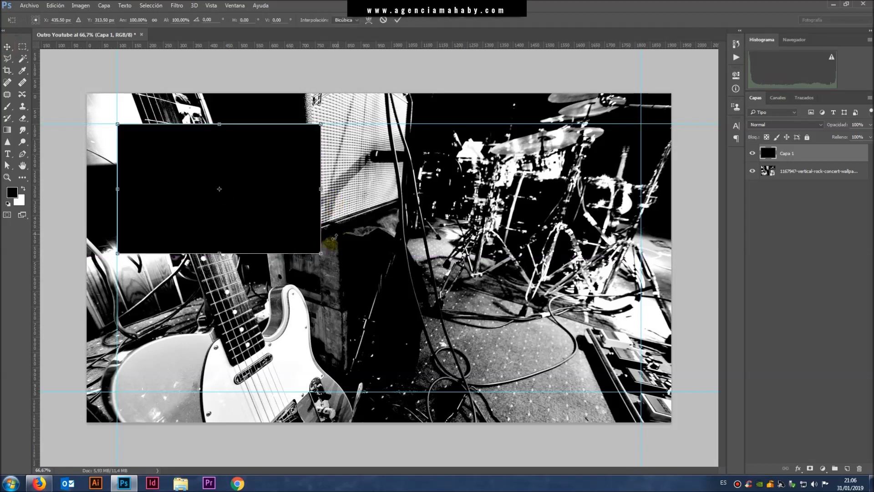
{"action": "mouse_move", "coordinate": [317, 259]}
{"action": "left_mouse_down"}
{"action": "mouse_move", "coordinate": [352, 248]}
{"action": "mouse_move", "coordinate": [369, 335]}
{"action": "left_mouse_up"}
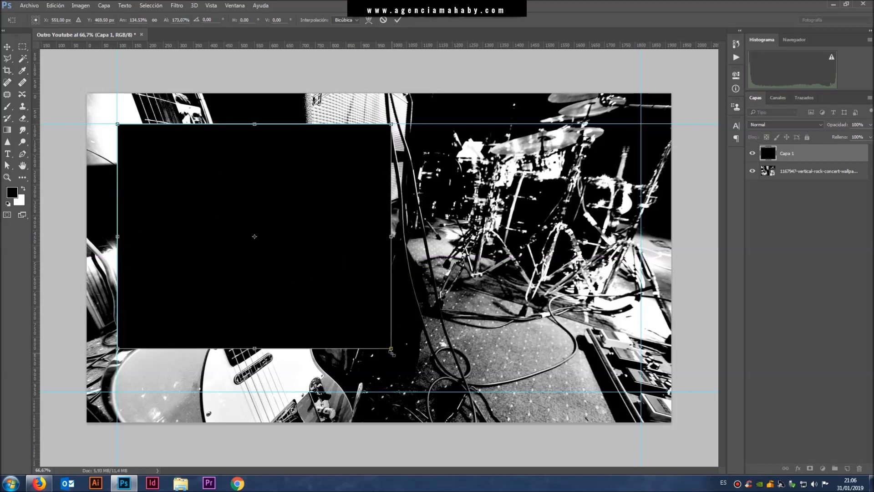
{"action": "key", "text": "Escape"}
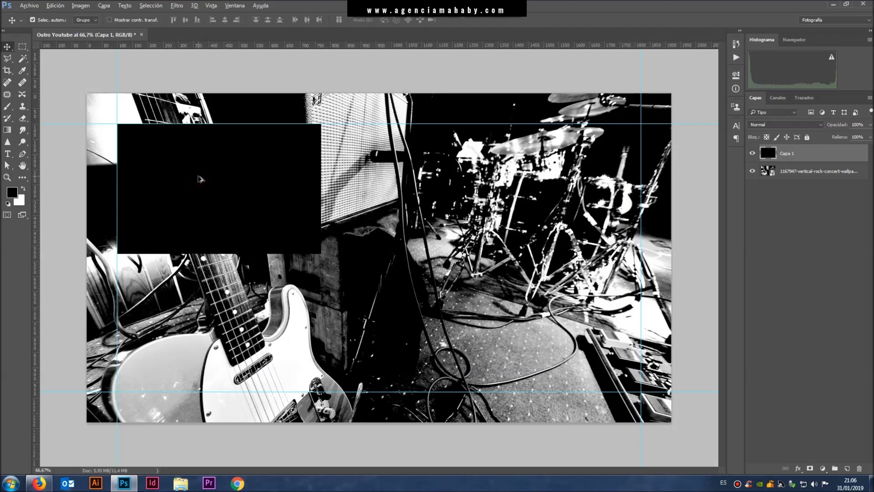
Step: Align the rectangle to the guides and Alt-drag copies to the top right and below it
{"action": "left_click_drag", "start_coordinate": [201, 179], "coordinate": [197, 212]}
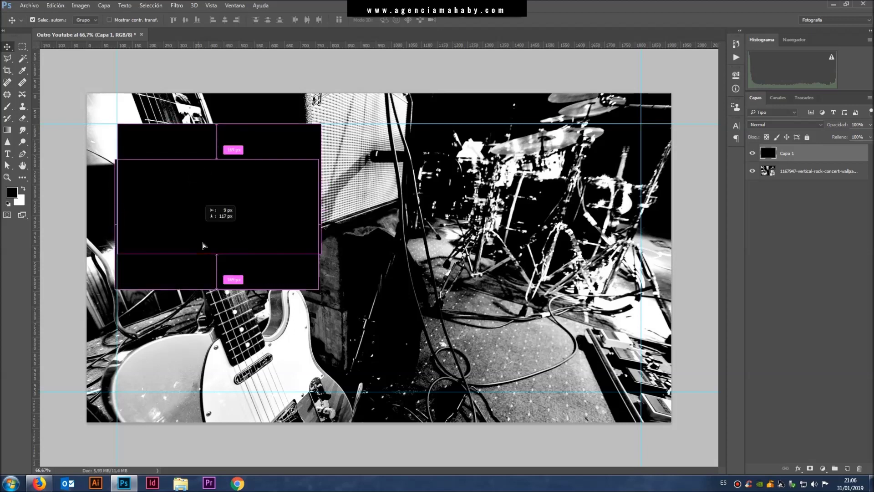
{"action": "mouse_move", "coordinate": [197, 212]}
{"action": "left_mouse_down"}
{"action": "mouse_move", "coordinate": [490, 221]}
{"action": "mouse_move", "coordinate": [527, 191]}
{"action": "left_mouse_up"}
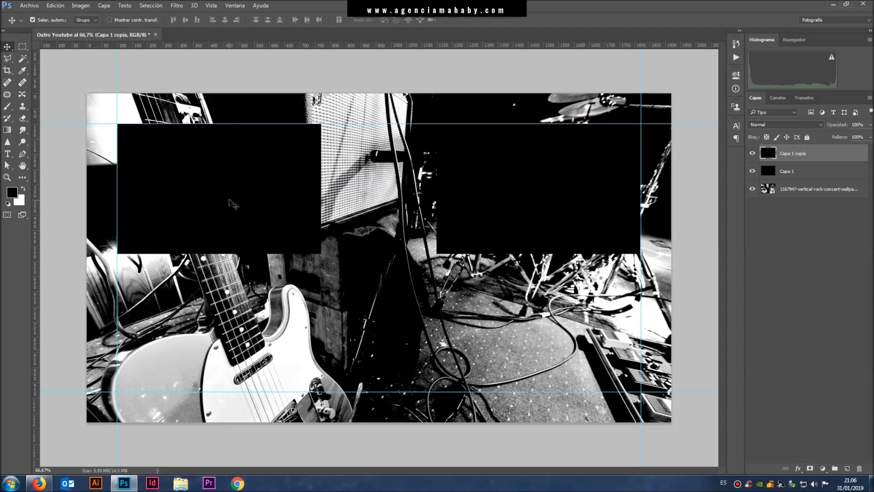
{"action": "left_click_drag", "start_coordinate": [232, 184], "coordinate": [230, 316]}
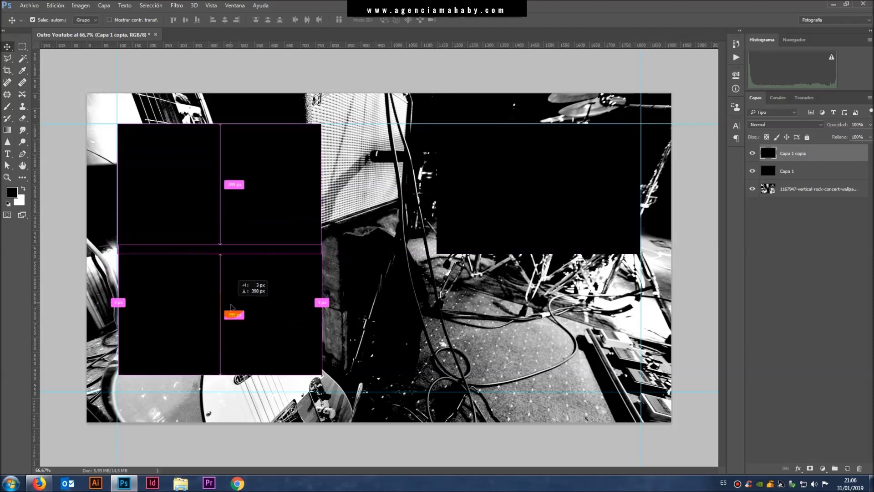
{"action": "left_click_drag", "start_coordinate": [230, 316], "coordinate": [230, 322]}
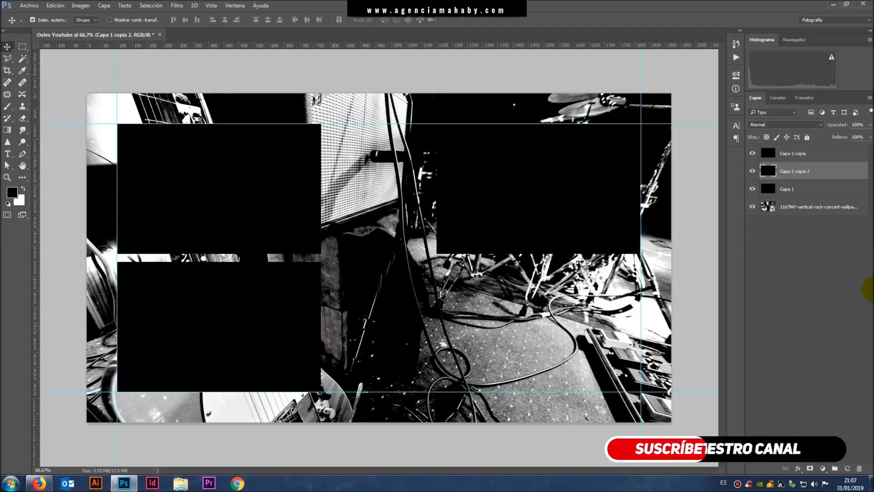
{"action": "left_click", "coordinate": [809, 154]}
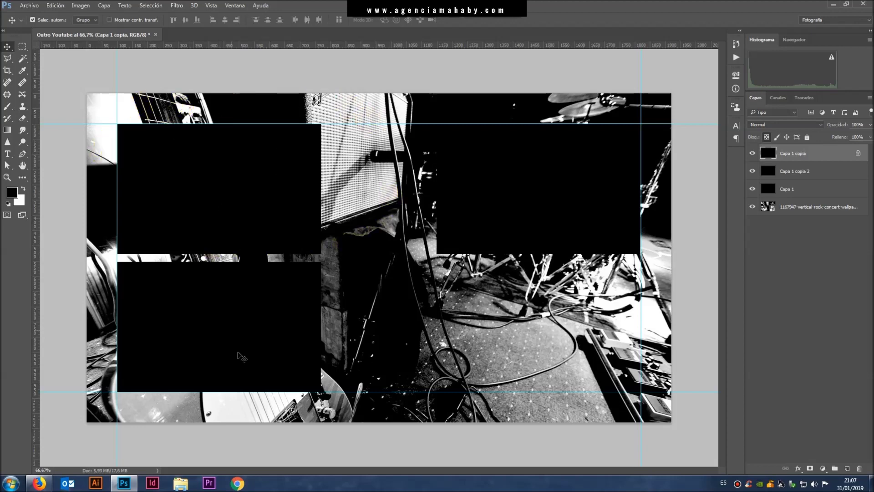
Step: Fill the top-right, top-left and lower-left rectangles with the white background colour
{"action": "left_click", "coordinate": [753, 154]}
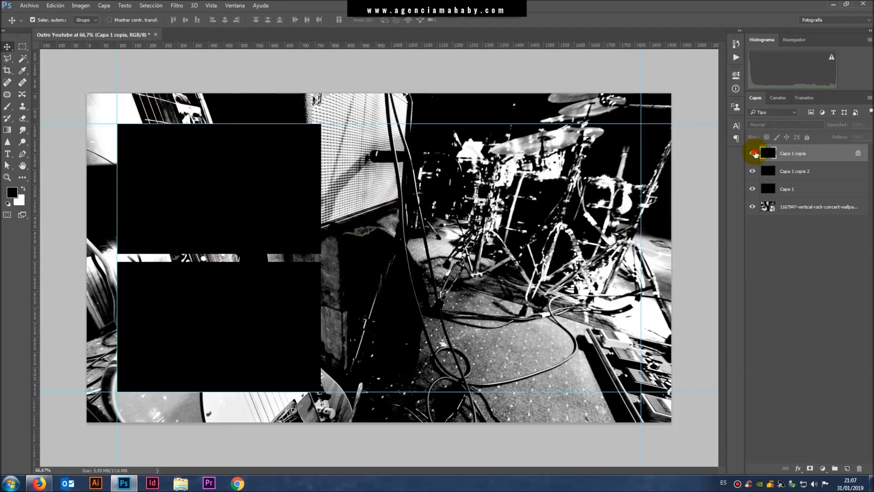
{"action": "left_click", "coordinate": [754, 154]}
{"action": "left_click", "coordinate": [754, 154]}
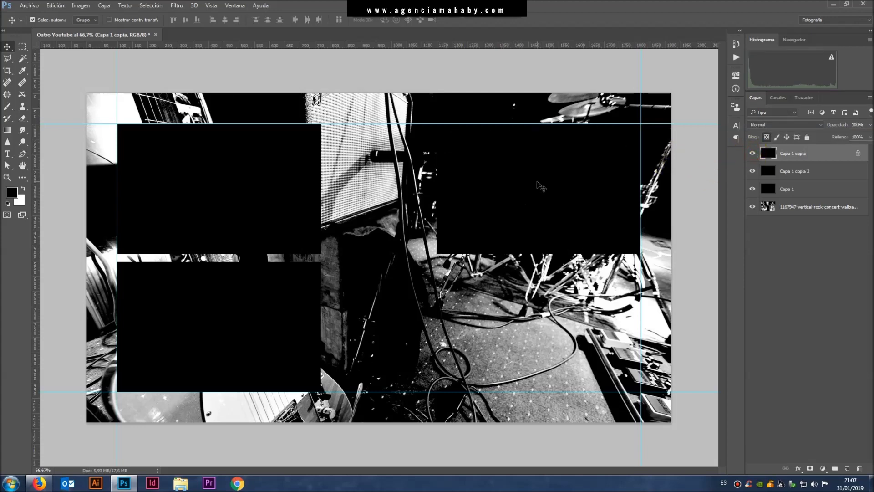
{"action": "left_click", "coordinate": [539, 186]}
{"action": "key", "text": "ctrl+BackSpace"}
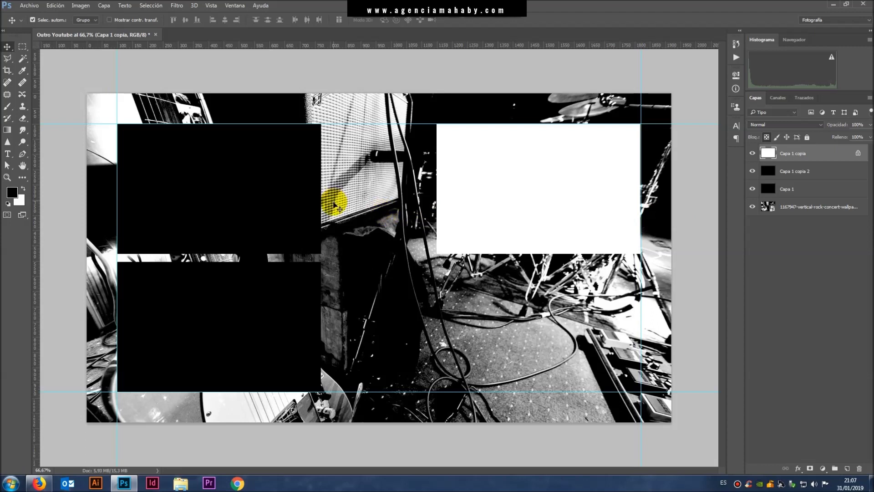
{"action": "left_click", "coordinate": [207, 184]}
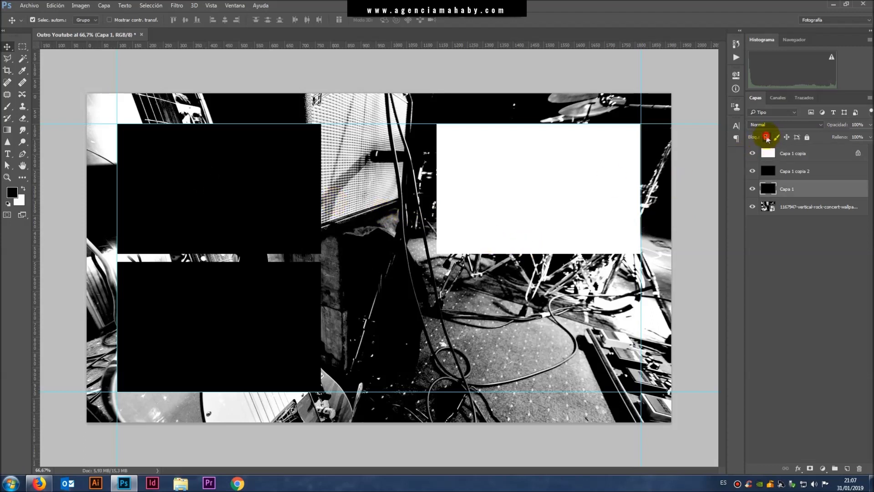
{"action": "key", "text": "ctrl+BackSpace"}
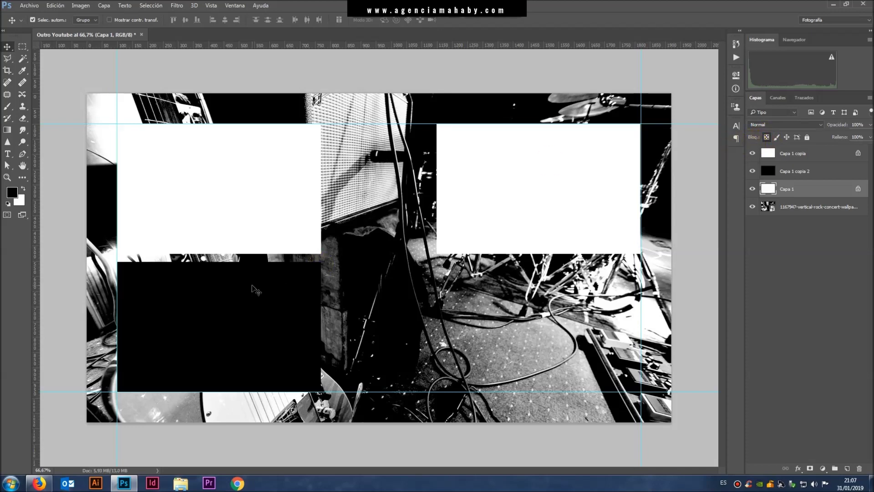
{"action": "left_click", "coordinate": [252, 286]}
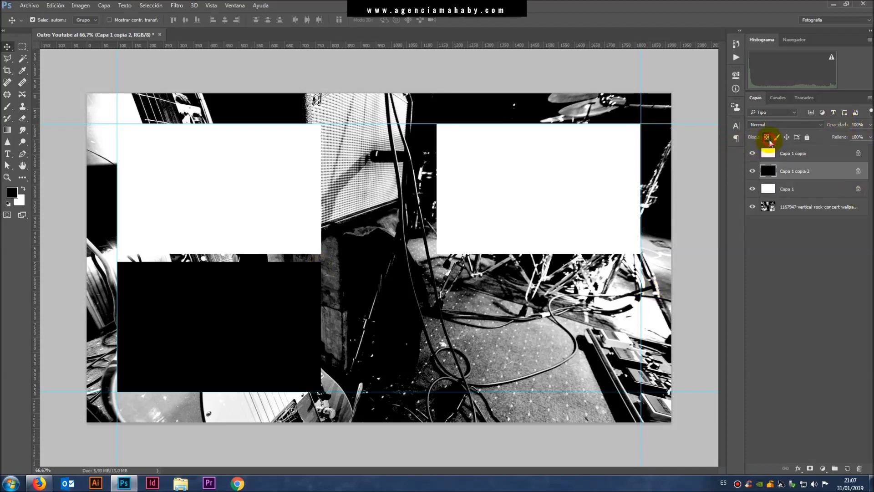
{"action": "key", "text": "ctrl+BackSpace"}
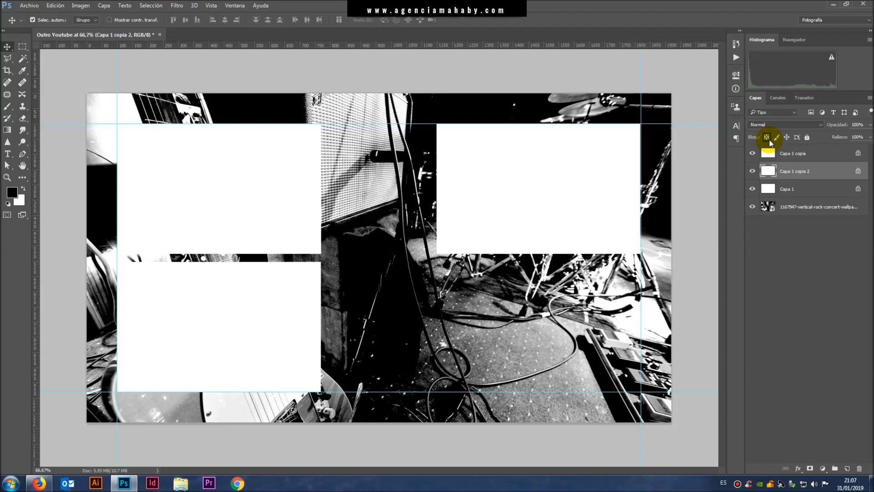
Step: Set the foreground colour to red
{"action": "left_click", "coordinate": [12, 192]}
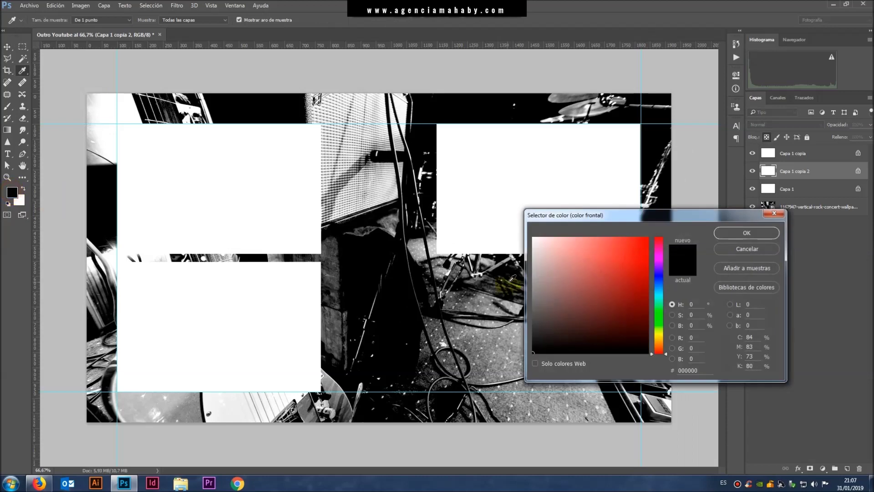
{"action": "left_click", "coordinate": [578, 293]}
{"action": "left_click", "coordinate": [756, 233]}
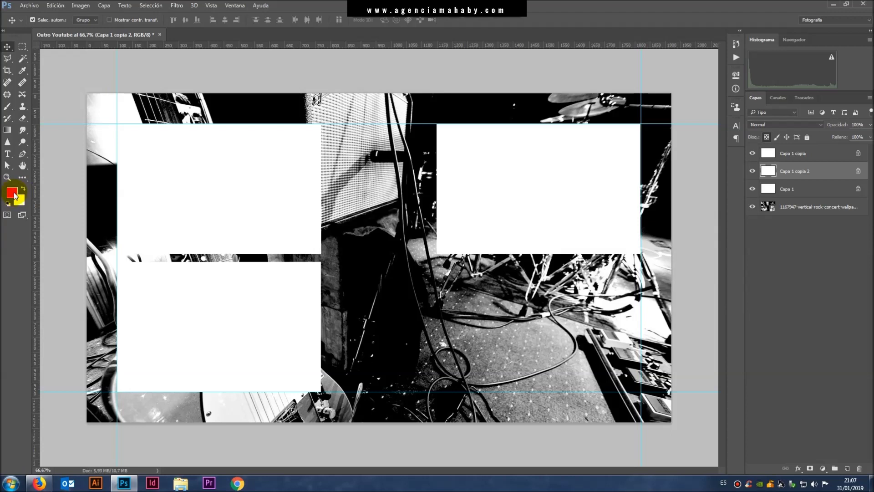
Step: Fill the lower-left, upper-left and right-hand rectangles with red
{"action": "left_click", "coordinate": [120, 272]}
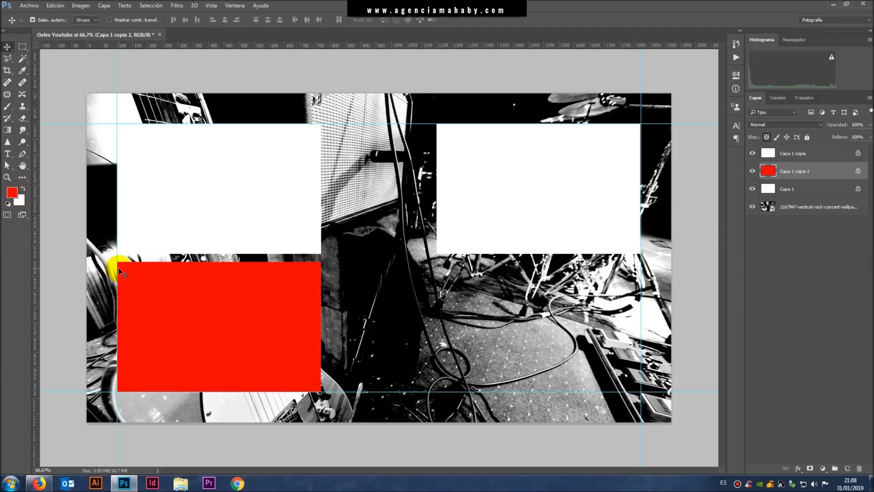
{"action": "key", "text": "ctrl+z"}
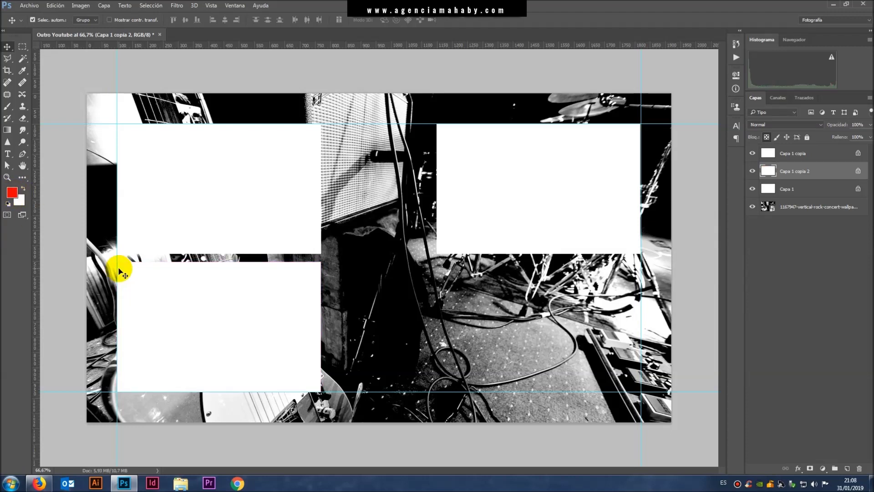
{"action": "left_click", "coordinate": [20, 203]}
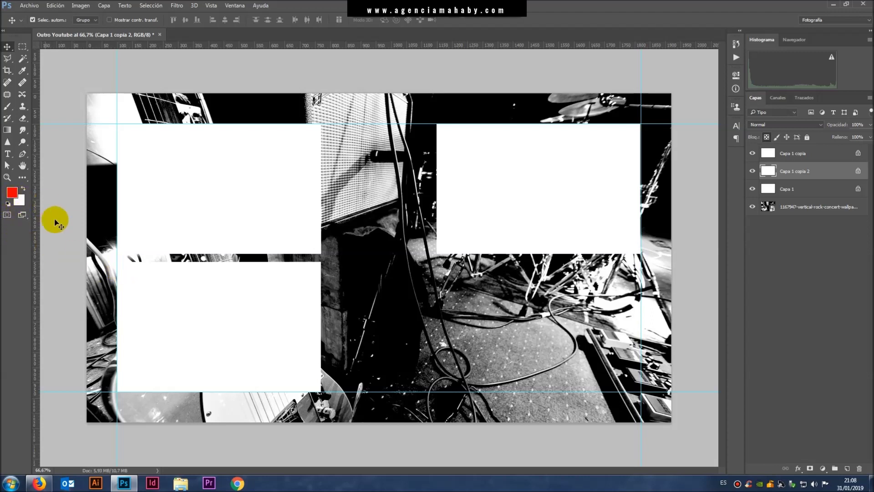
{"action": "key", "text": "alt+BackSpace"}
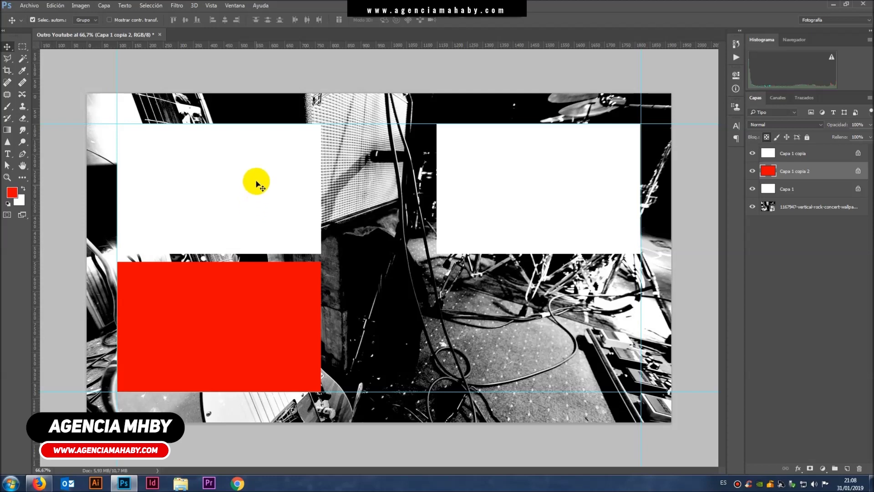
{"action": "left_click", "coordinate": [254, 179]}
{"action": "key", "text": "alt+BackSpace"}
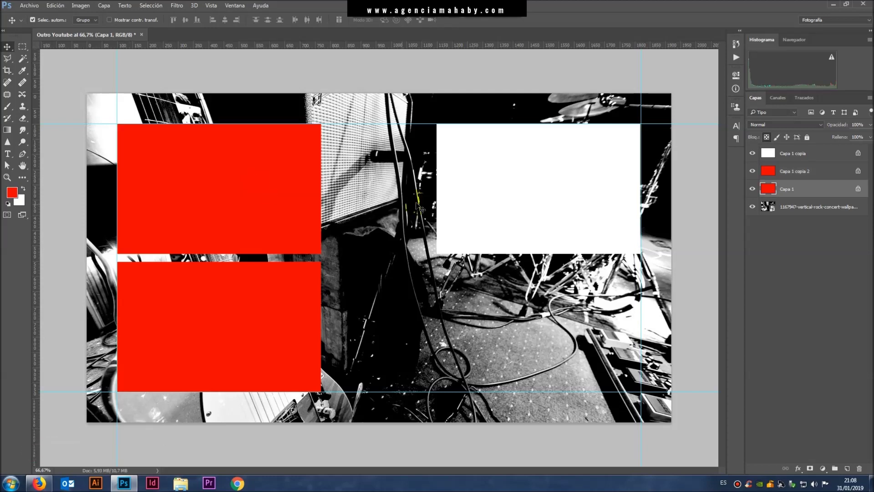
{"action": "left_click", "coordinate": [518, 196]}
{"action": "key", "text": "alt+BackSpace"}
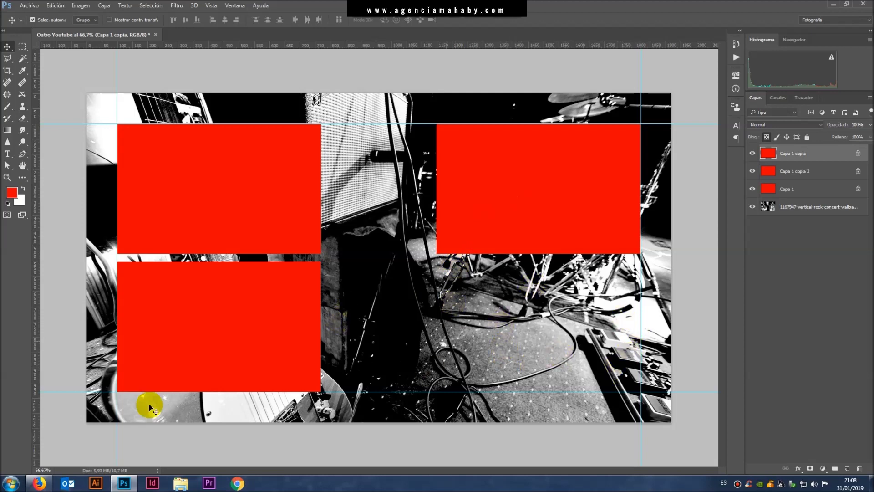
Step: Search Google Images for 'suscribe button png'
{"action": "left_click", "coordinate": [39, 483]}
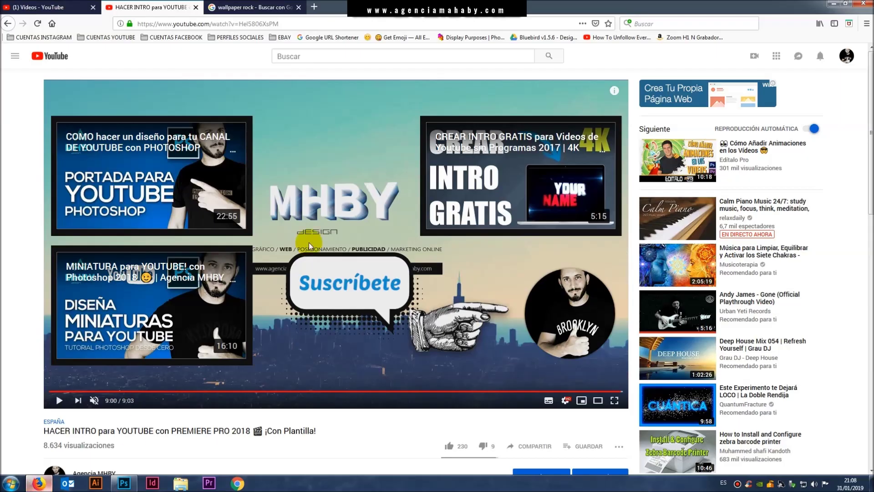
{"action": "left_click", "coordinate": [253, 7]}
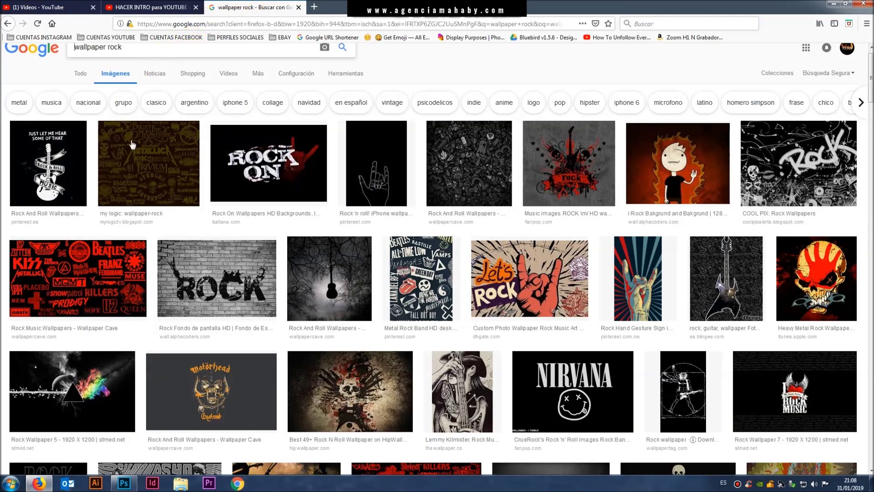
{"action": "scroll", "coordinate": [165, 121], "scroll_direction": "up", "scroll_amount": 1}
{"action": "triple_click", "coordinate": [148, 61]}
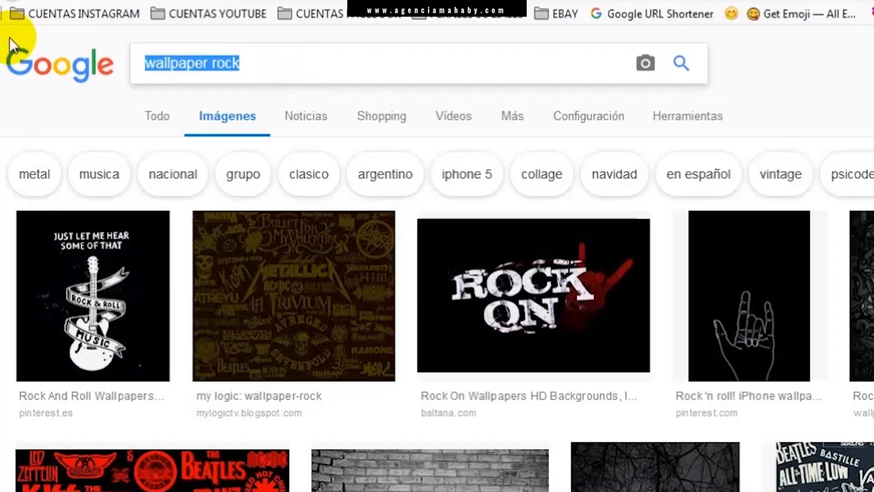
{"action": "type", "text": "suscrivb"}
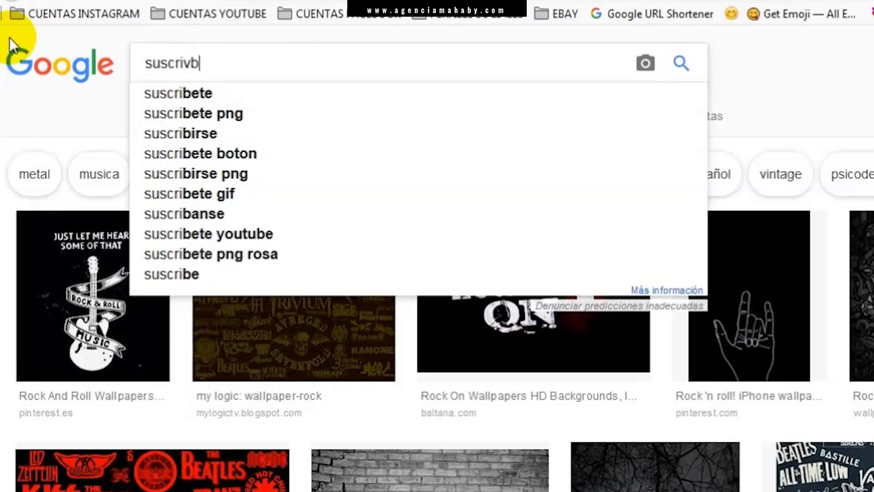
{"action": "key", "text": "Escape"}
{"action": "key", "text": "BackSpace"}
{"action": "key", "text": "BackSpace"}
{"action": "type", "text": "be"}
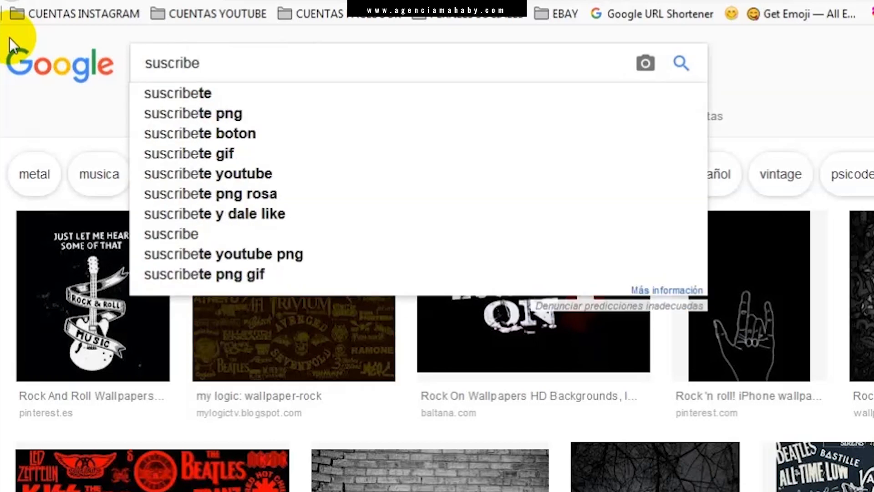
{"action": "type", "text": " button pn"}
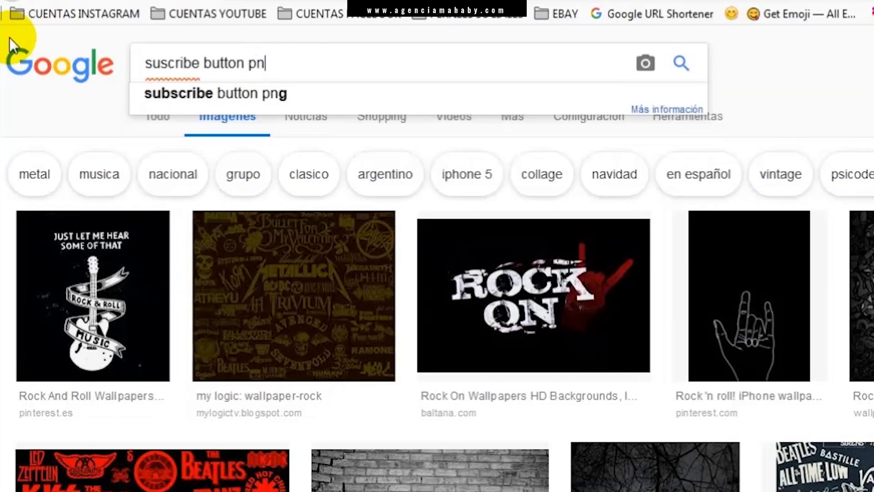
{"action": "type", "text": "g"}
{"action": "key", "text": "Return"}
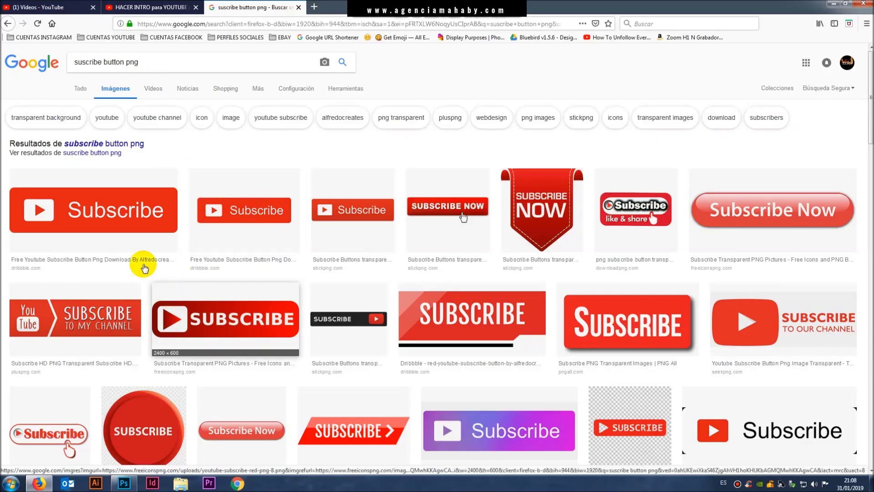
{"action": "mouse_move", "coordinate": [94, 210]}
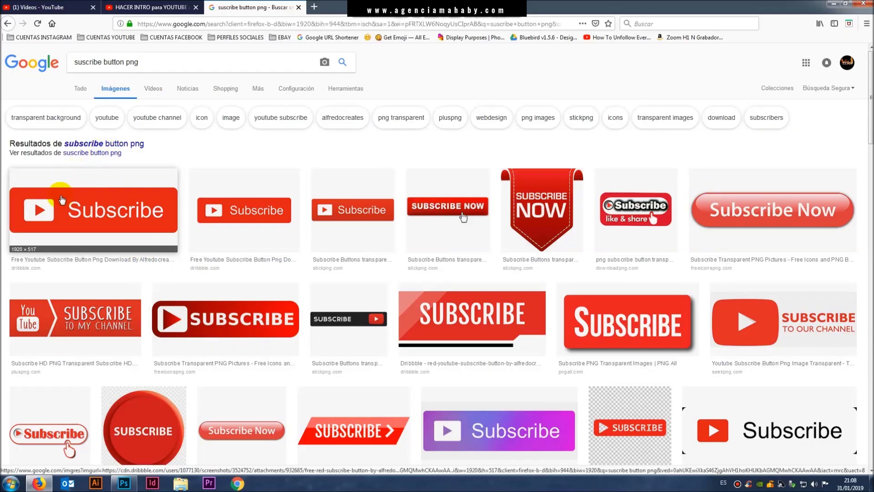
Step: Save the red Subscribe button image to the desktop as youtube-subscribe-red-png-8
{"action": "scroll", "coordinate": [182, 273], "scroll_direction": "down", "scroll_amount": 1}
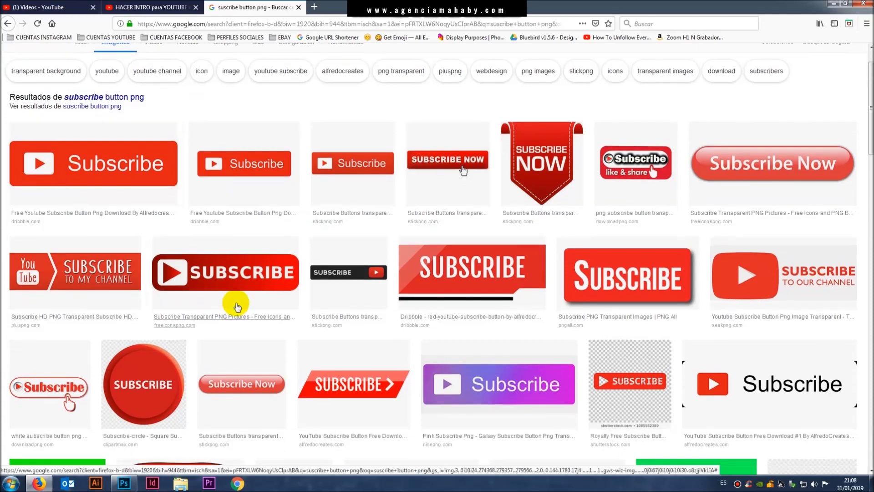
{"action": "left_click", "coordinate": [223, 278]}
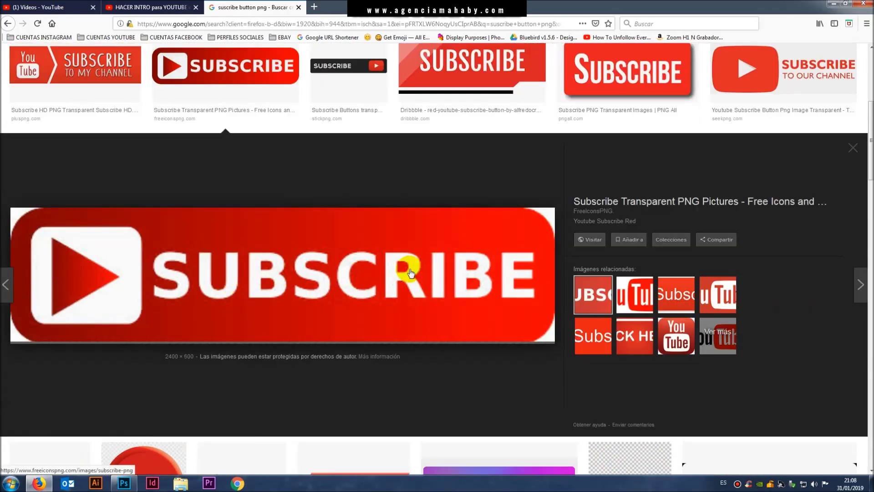
{"action": "right_click", "coordinate": [73, 231]}
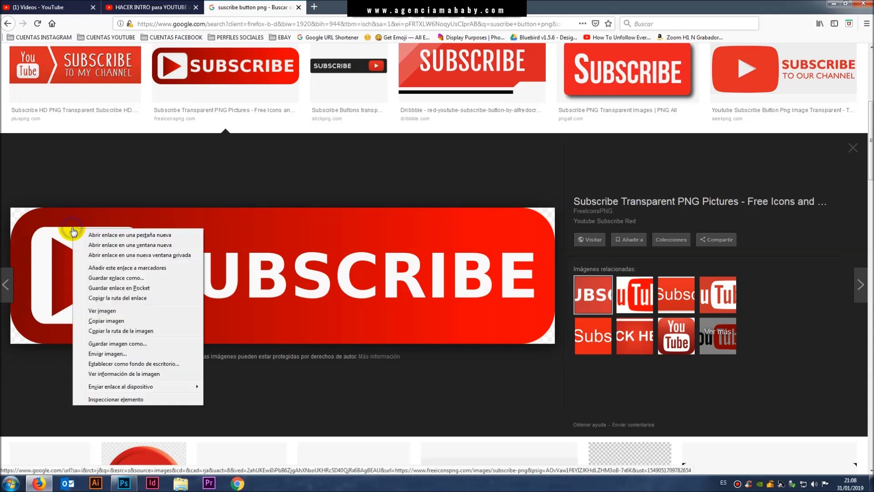
{"action": "left_click", "coordinate": [138, 343]}
{"action": "left_click", "coordinate": [37, 71]}
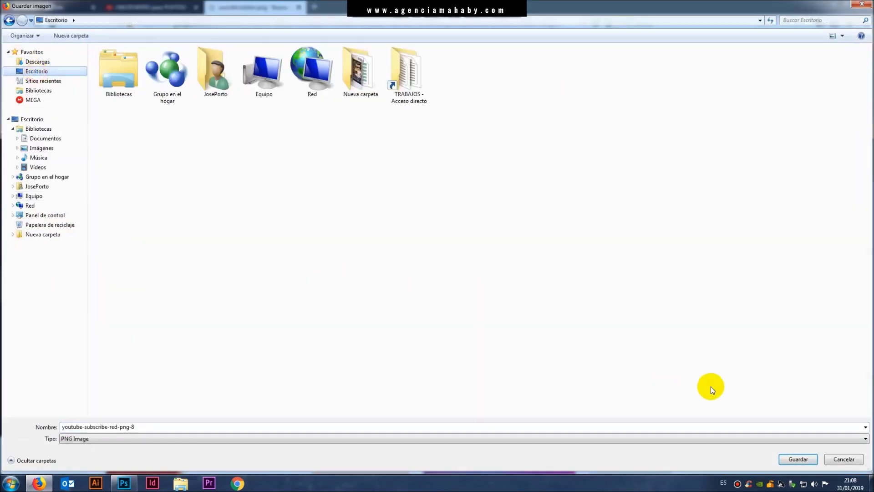
{"action": "left_click", "coordinate": [798, 459]}
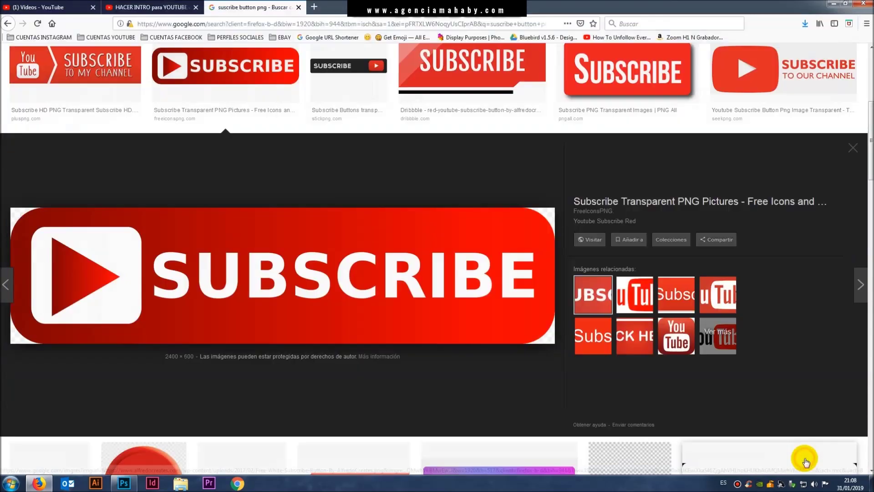
Step: Place the downloaded youtube-subscribe image into the outro as an embedded image
{"action": "left_click", "coordinate": [129, 485]}
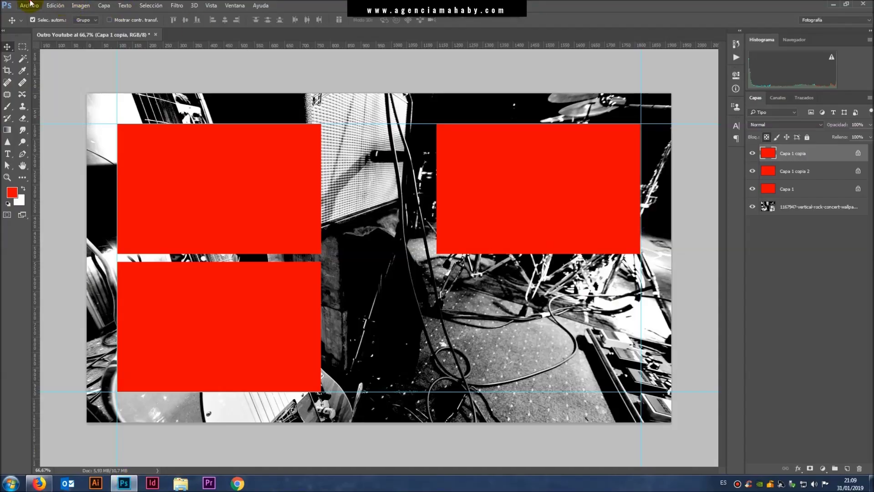
{"action": "left_click", "coordinate": [29, 6]}
{"action": "left_click", "coordinate": [77, 176]}
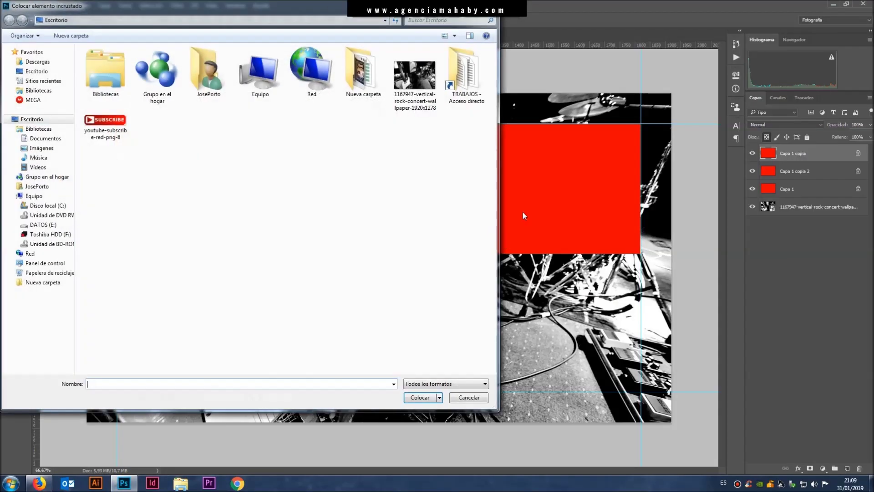
{"action": "left_click", "coordinate": [106, 128]}
{"action": "double_click", "coordinate": [105, 128]}
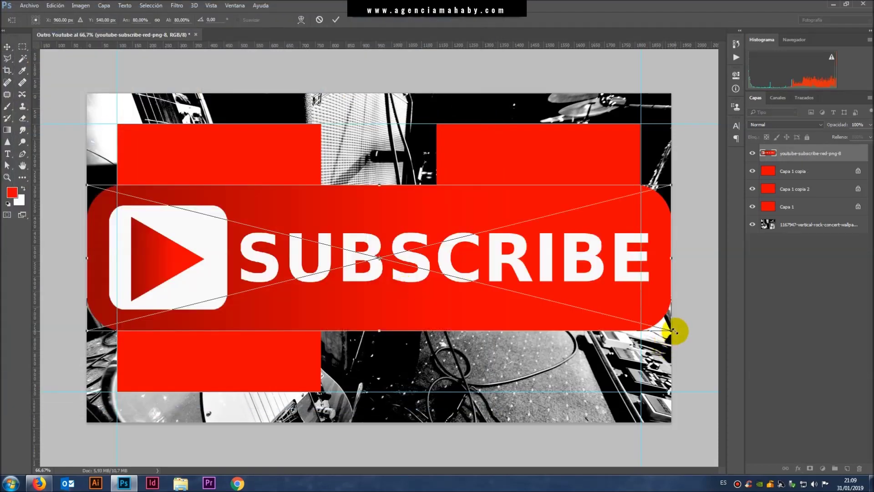
Step: Shrink the Subscribe button to about 446×112 px and position it just below centre
{"action": "mouse_move", "coordinate": [673, 331]}
{"action": "left_mouse_down"}
{"action": "mouse_move", "coordinate": [284, 218]}
{"action": "mouse_move", "coordinate": [228, 229]}
{"action": "left_mouse_up"}
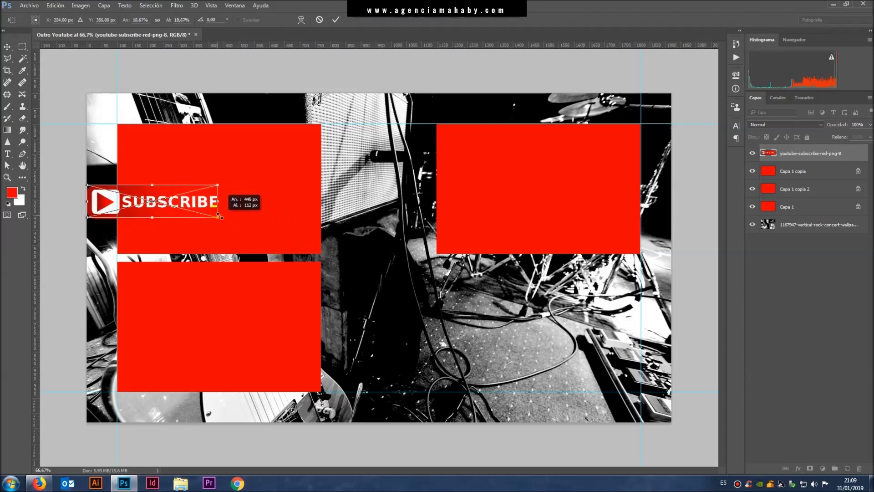
{"action": "mouse_move", "coordinate": [228, 229]}
{"action": "left_mouse_down"}
{"action": "mouse_move", "coordinate": [219, 216]}
{"action": "mouse_move", "coordinate": [438, 297]}
{"action": "mouse_move", "coordinate": [448, 347]}
{"action": "mouse_move", "coordinate": [443, 331]}
{"action": "left_mouse_up"}
{"action": "key", "text": "Return"}
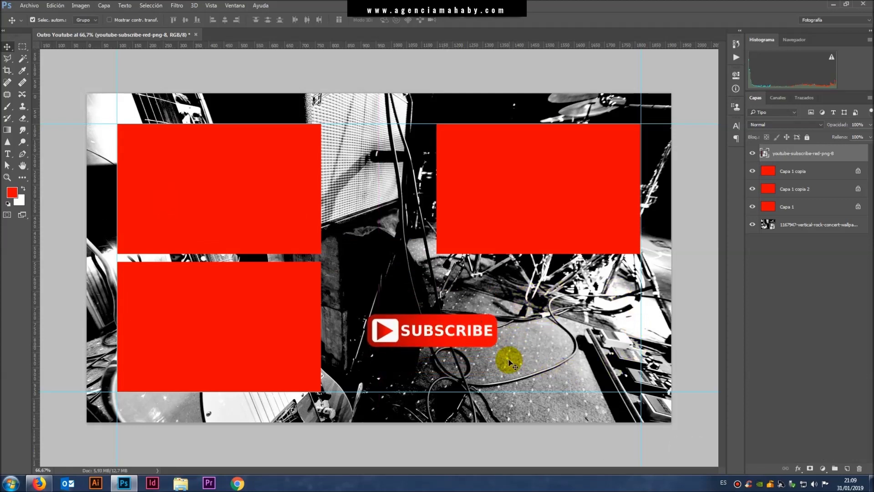
{"action": "left_click_drag", "start_coordinate": [471, 339], "coordinate": [462, 327]}
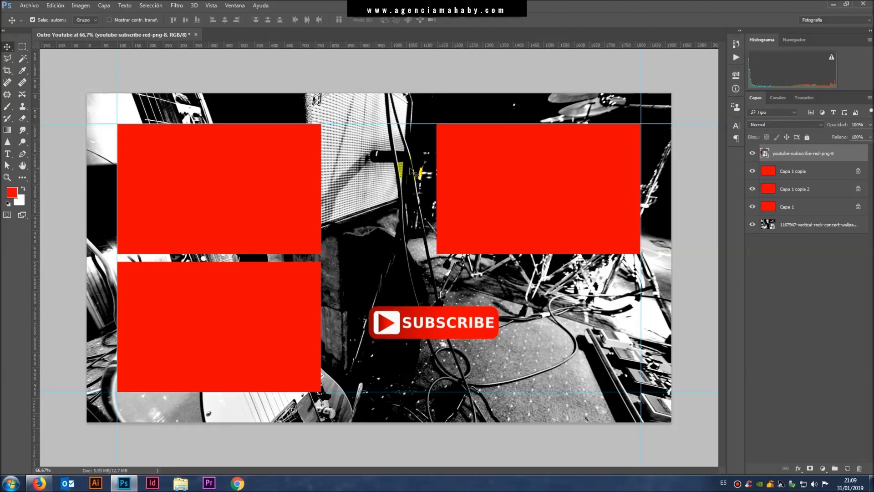
{"action": "key", "text": "ctrl+s"}
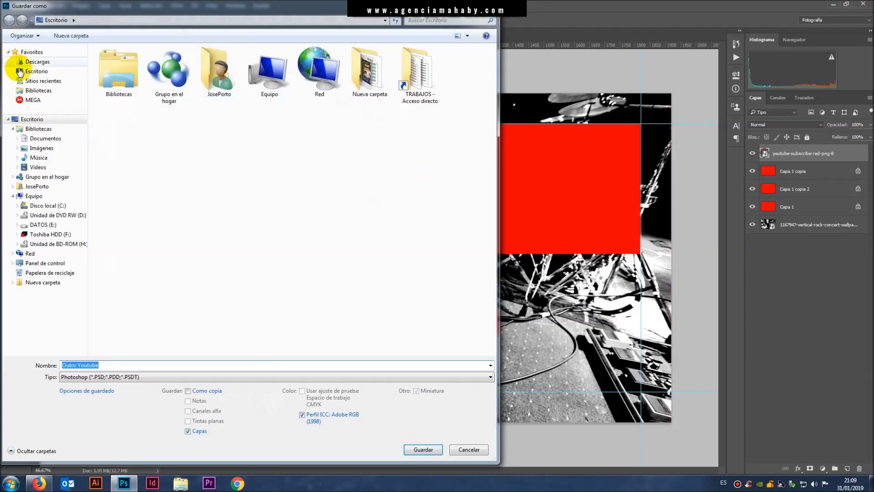
Step: Save the outro as 'Outro Youtube' PSD on the desktop with Maximize Compatibility
{"action": "left_click", "coordinate": [18, 71]}
{"action": "left_click", "coordinate": [421, 449]}
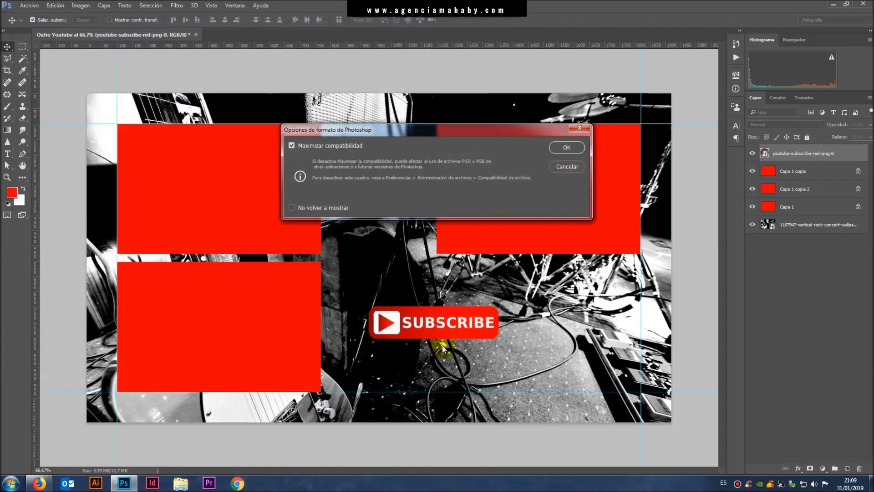
{"action": "left_click", "coordinate": [559, 151]}
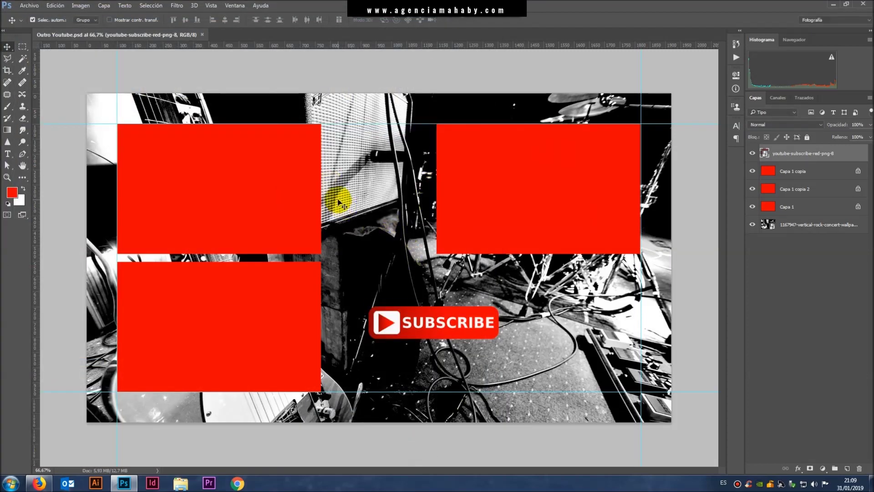
{"action": "key", "text": "ctrl"}
Step: Save a JPEG copy of 'Outro Youtube' to the desktop, accepting the JPEG options
{"action": "key", "text": "ctrl+shift+s"}
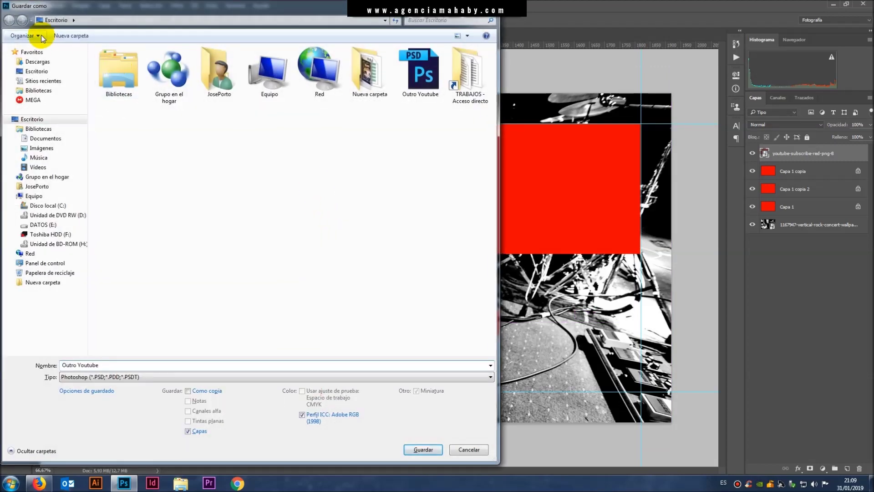
{"action": "key", "text": "Escape"}
{"action": "left_click", "coordinate": [27, 9]}
{"action": "left_click", "coordinate": [101, 214]}
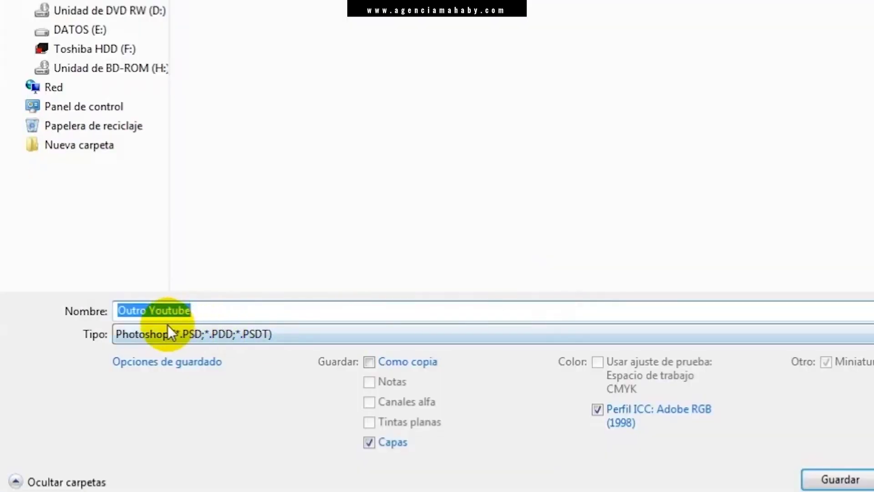
{"action": "left_click", "coordinate": [168, 334]}
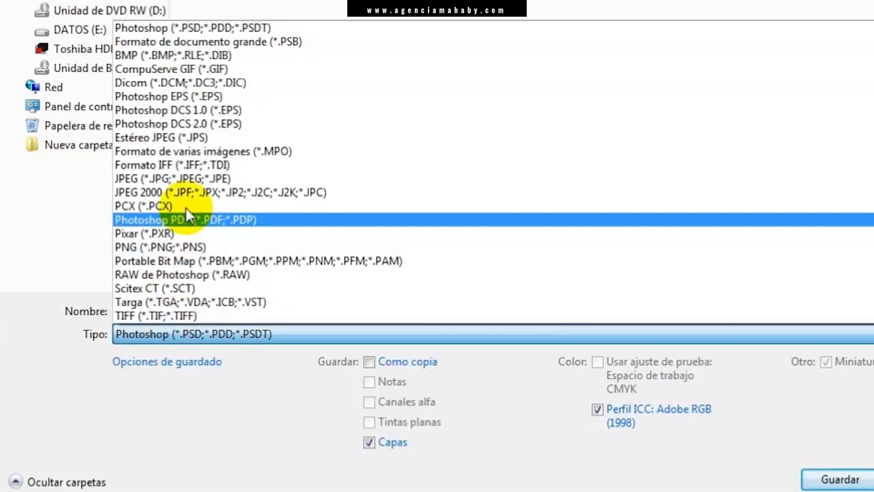
{"action": "left_click", "coordinate": [190, 178]}
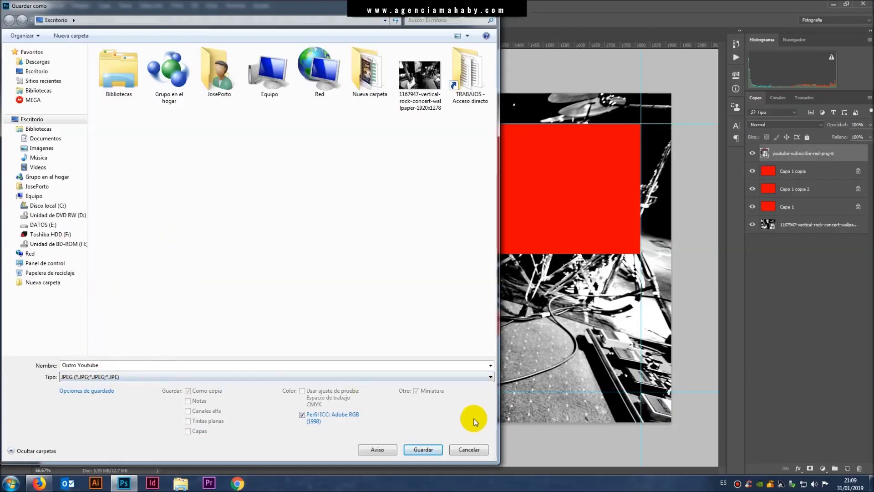
{"action": "left_click", "coordinate": [427, 448]}
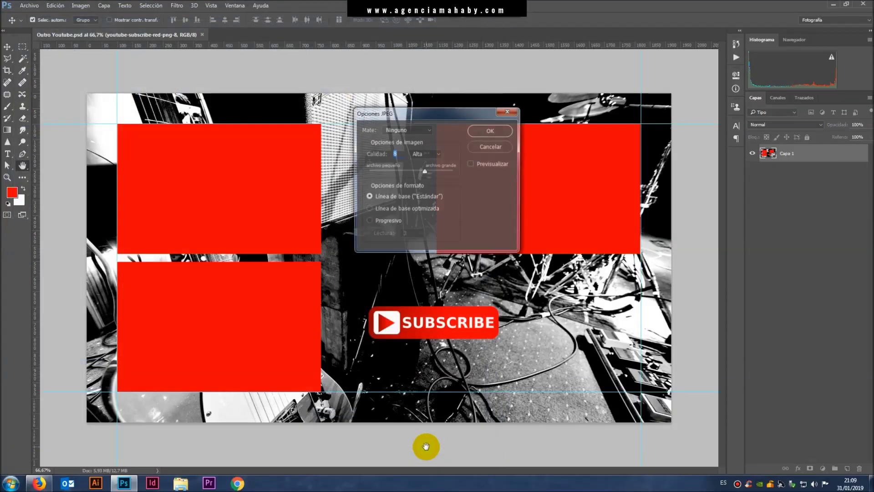
{"action": "left_click", "coordinate": [491, 131]}
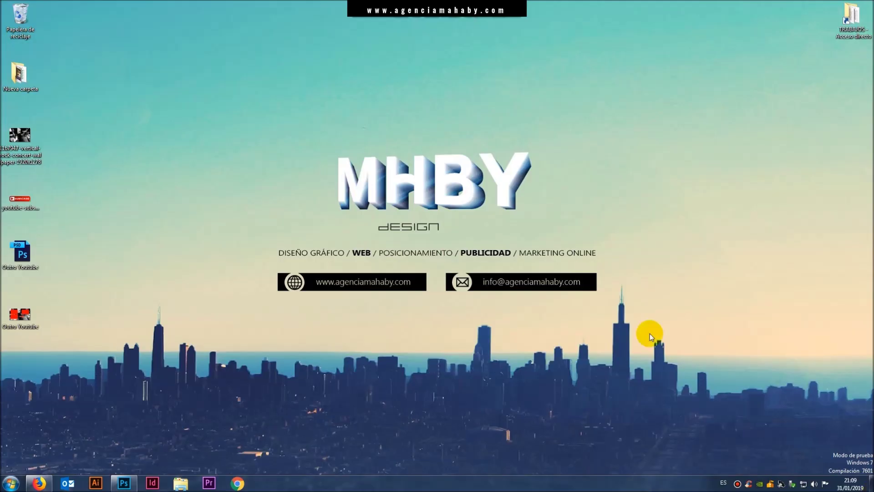
Step: Check the Outro Youtube JPEG full-screen in Photo Viewer, then close it and restore Firefox
{"action": "double_click", "coordinate": [19, 314]}
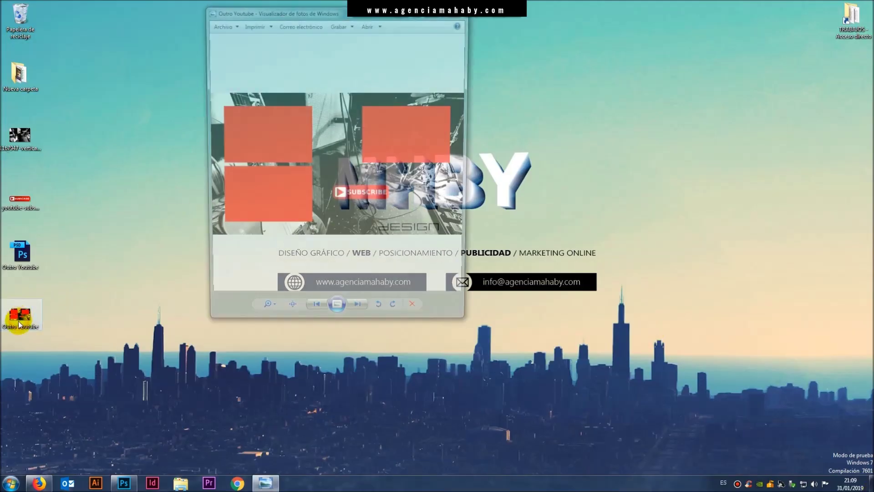
{"action": "left_click", "coordinate": [442, 17]}
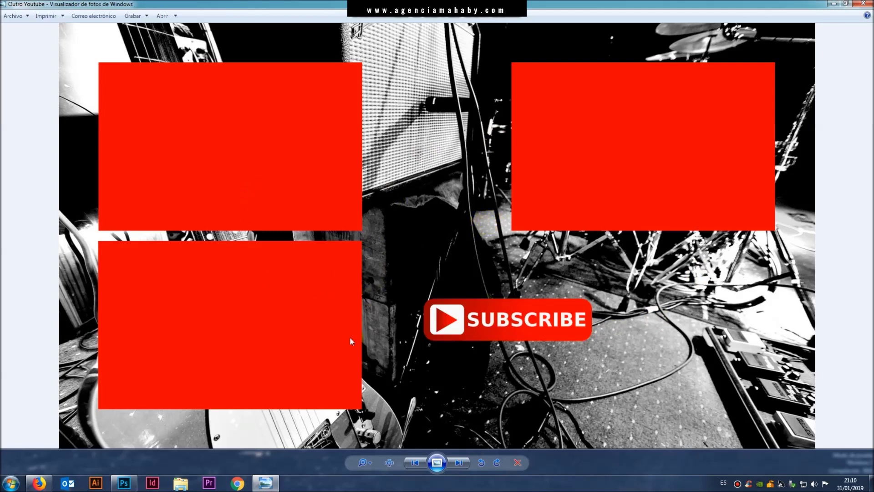
{"action": "left_click", "coordinate": [864, 5]}
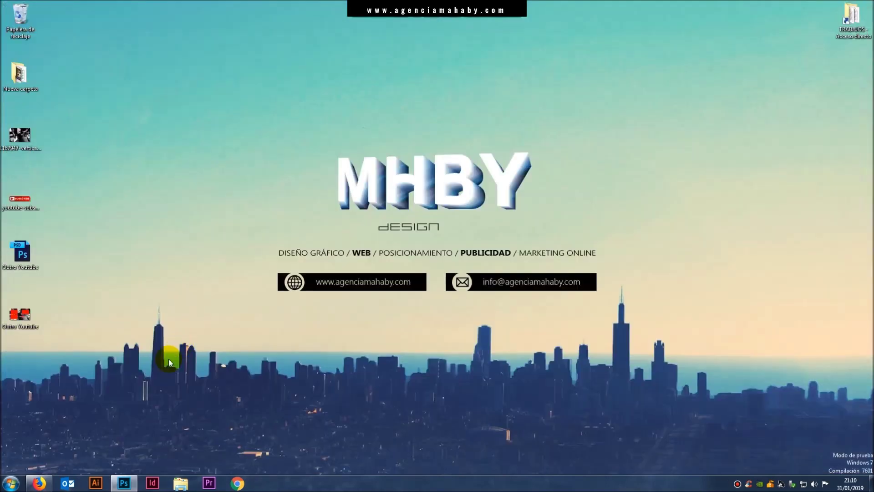
{"action": "left_click", "coordinate": [46, 484]}
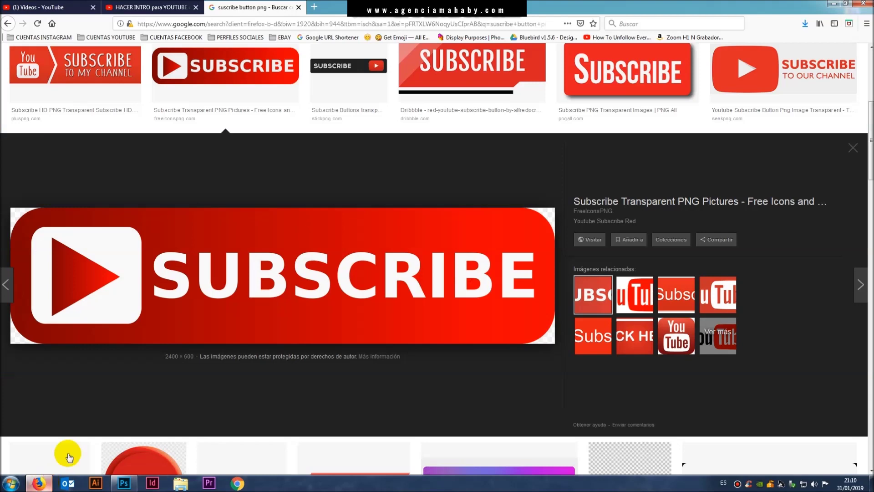
Step: From the channel's video manager, open the 'Hacer MOSAICO de 9 Imágenes en INSTAGRAM' video for editing
{"action": "left_click", "coordinate": [117, 6]}
{"action": "left_click", "coordinate": [50, 7]}
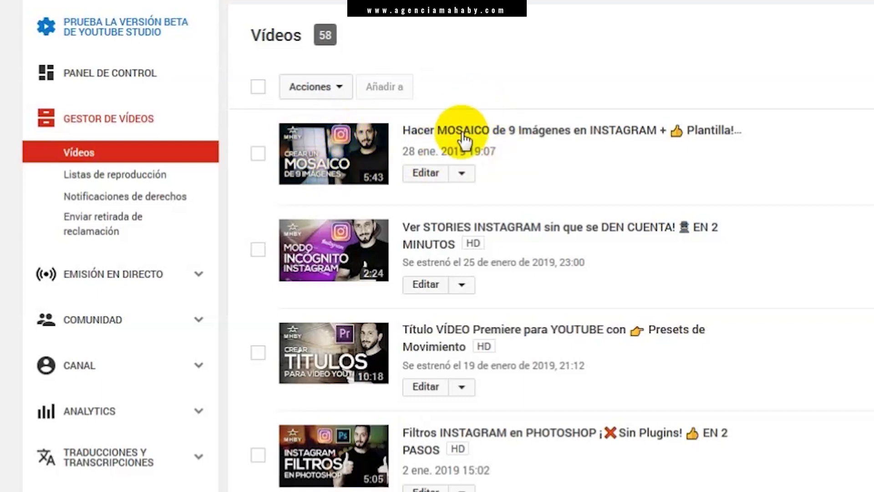
{"action": "left_click", "coordinate": [432, 173]}
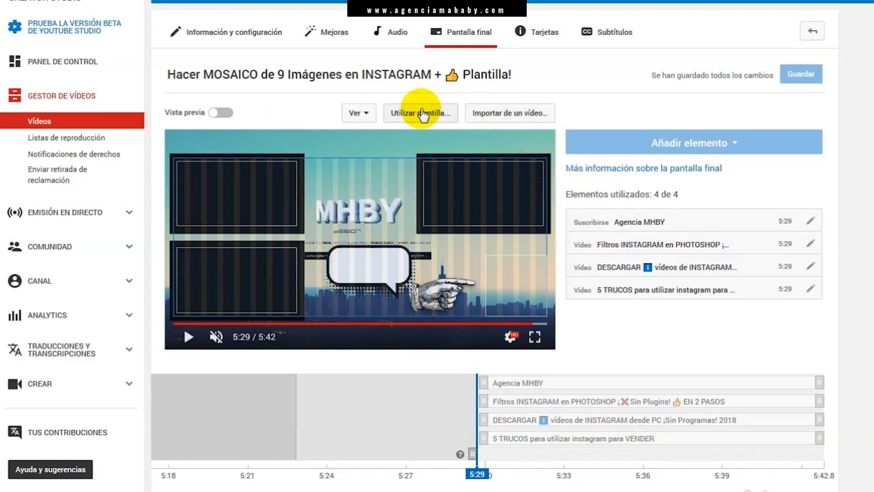
Step: Swap the existing end screen for the '4 vídeos' template, confirming with Sustituir
{"action": "left_click", "coordinate": [402, 110]}
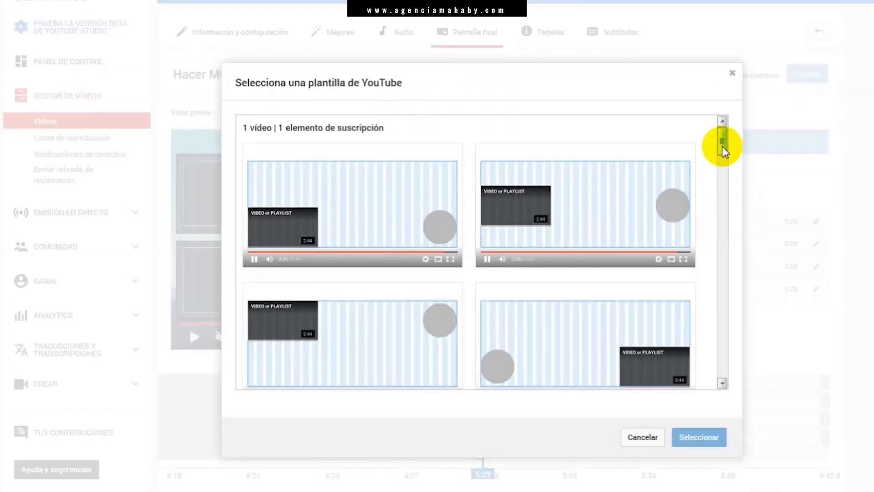
{"action": "left_click_drag", "start_coordinate": [722, 144], "coordinate": [700, 301]}
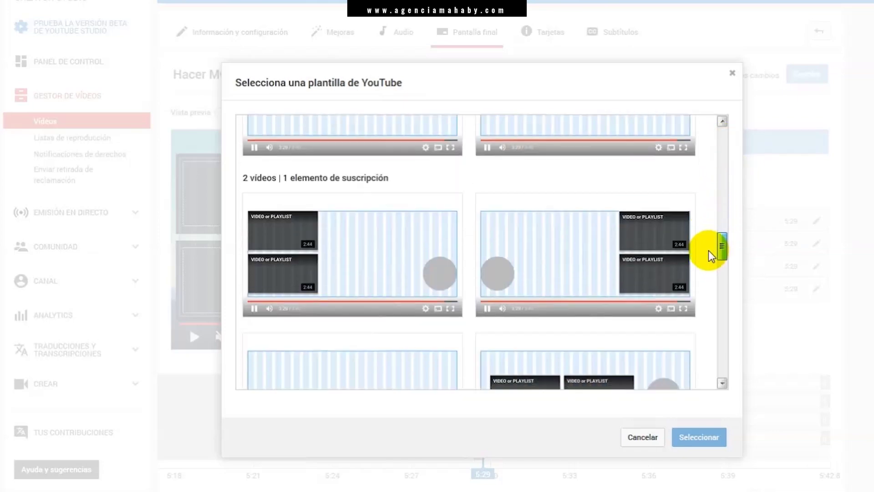
{"action": "scroll", "coordinate": [697, 296], "scroll_direction": "down", "scroll_amount": 5}
{"action": "left_click", "coordinate": [687, 439]}
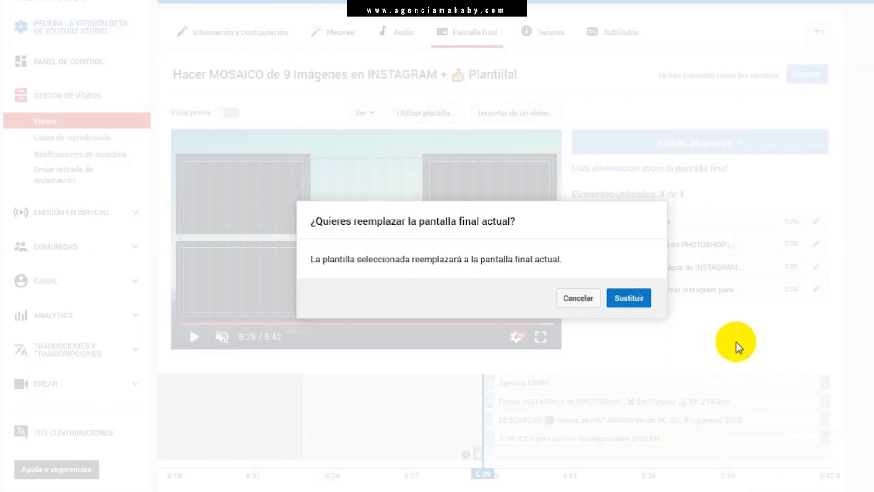
{"action": "left_click", "coordinate": [628, 298]}
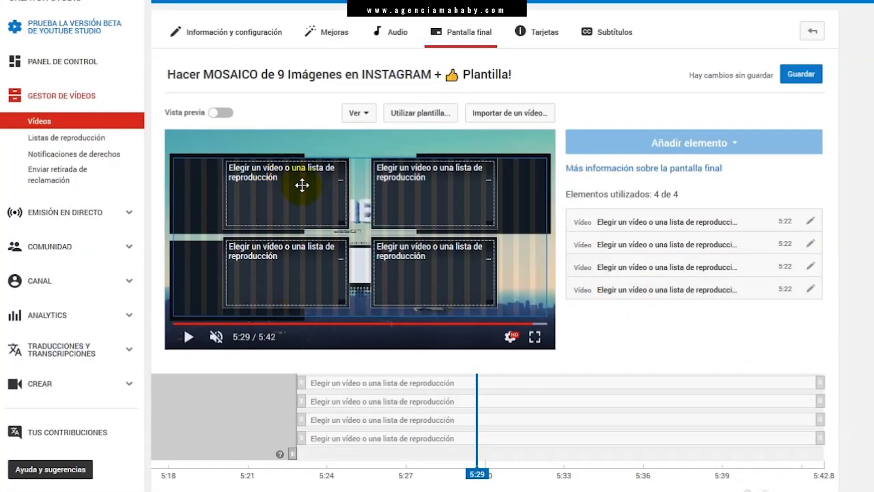
Step: Move the top-left, bottom-left and top-right video elements onto the outro's three boxes
{"action": "left_click_drag", "start_coordinate": [275, 182], "coordinate": [251, 183]}
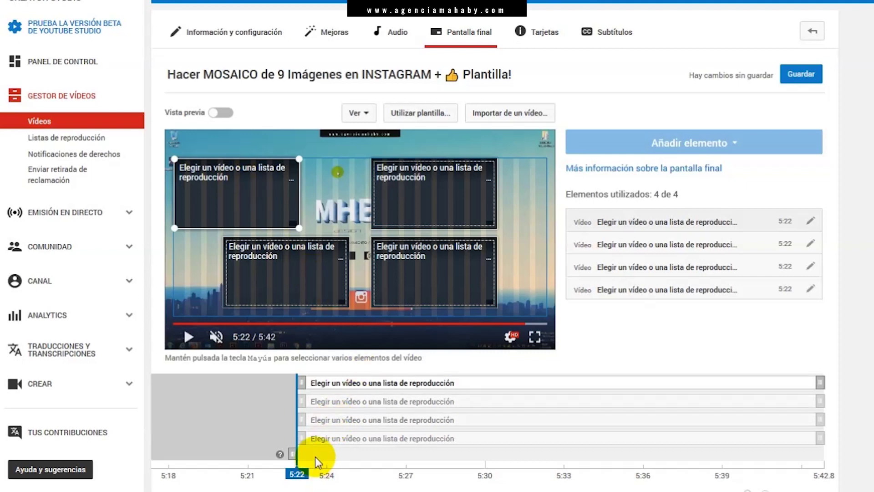
{"action": "left_click_drag", "start_coordinate": [297, 455], "coordinate": [315, 453]}
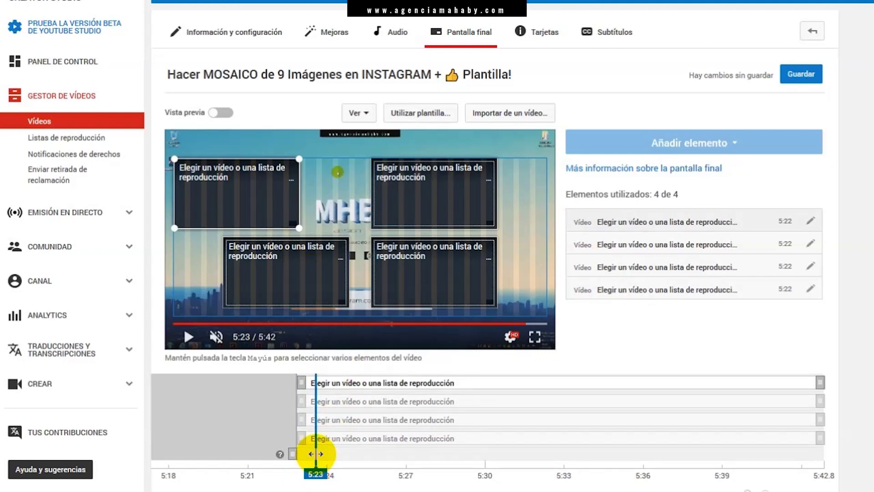
{"action": "left_click_drag", "start_coordinate": [307, 274], "coordinate": [259, 282]}
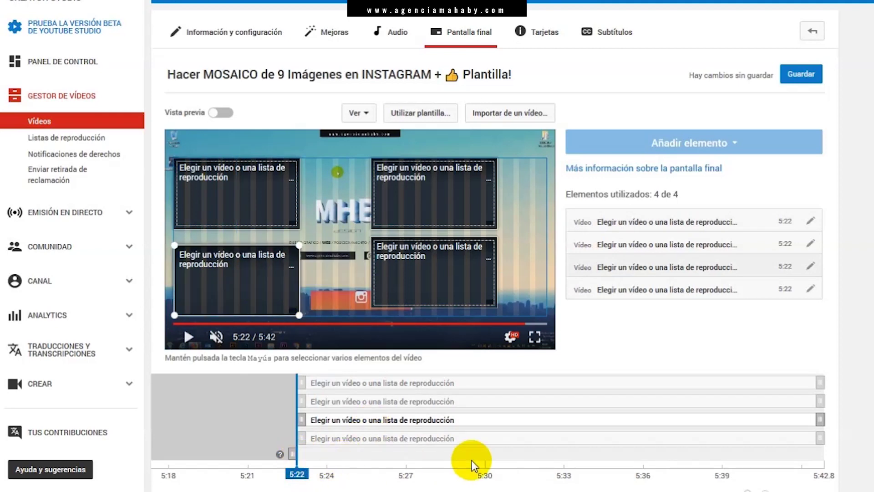
{"action": "left_click", "coordinate": [641, 453]}
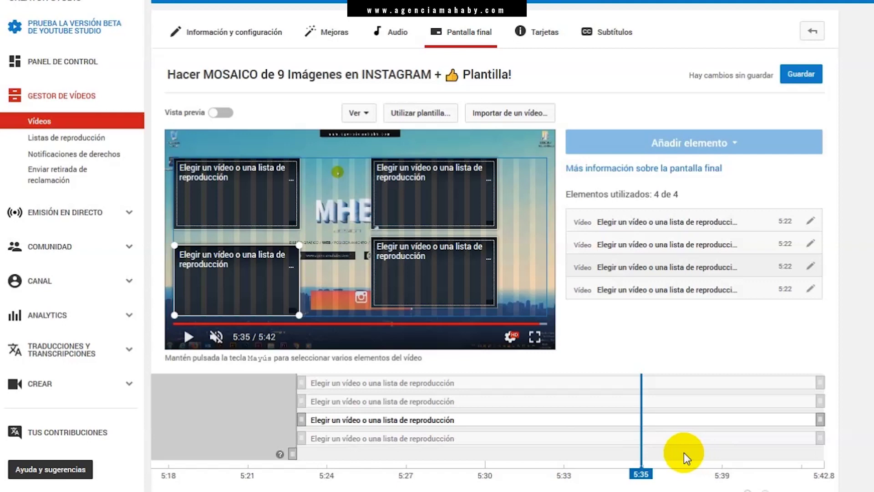
{"action": "left_click_drag", "start_coordinate": [455, 190], "coordinate": [501, 187]}
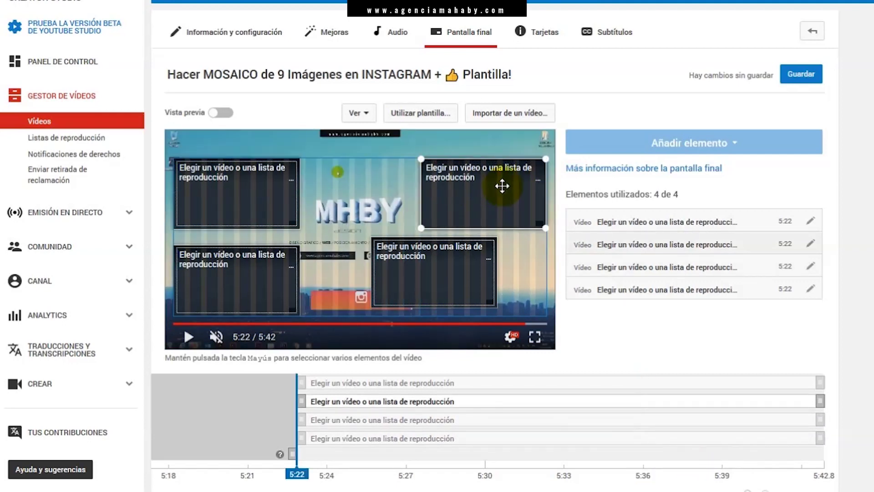
Step: Delete the bottom-right video element from the end screen
{"action": "left_click", "coordinate": [452, 257]}
{"action": "right_click", "coordinate": [453, 258]}
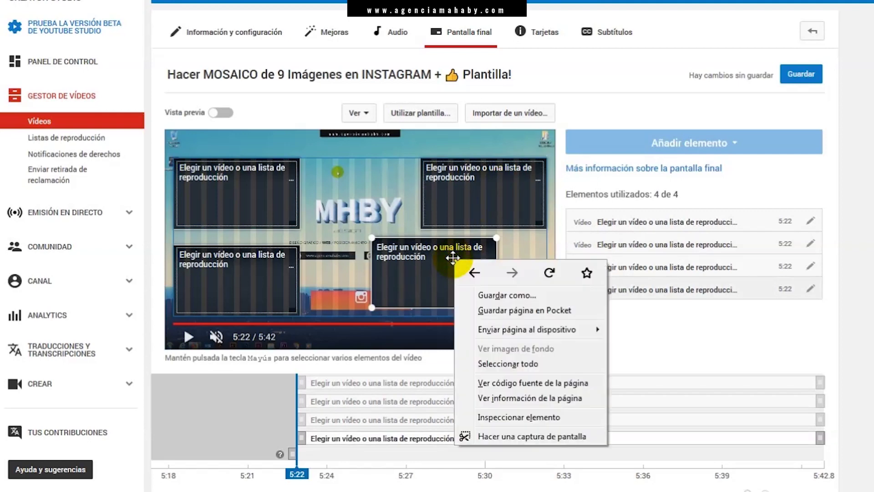
{"action": "left_click", "coordinate": [409, 260]}
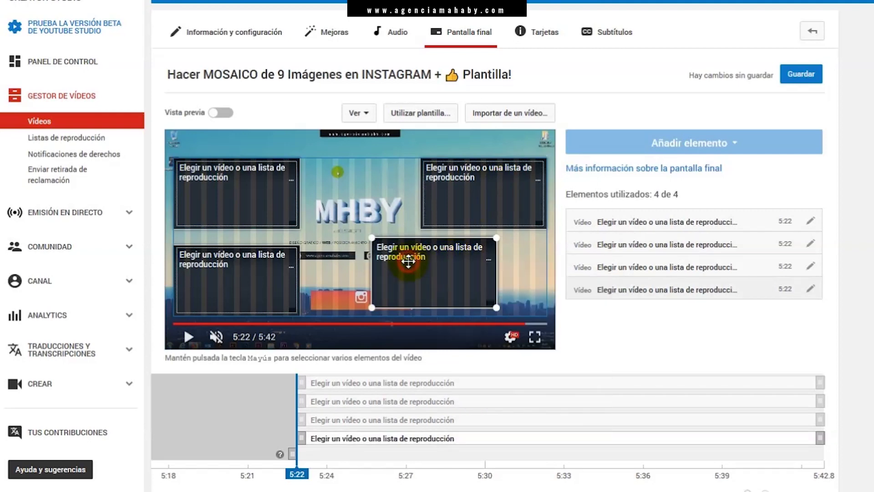
{"action": "left_click", "coordinate": [435, 268]}
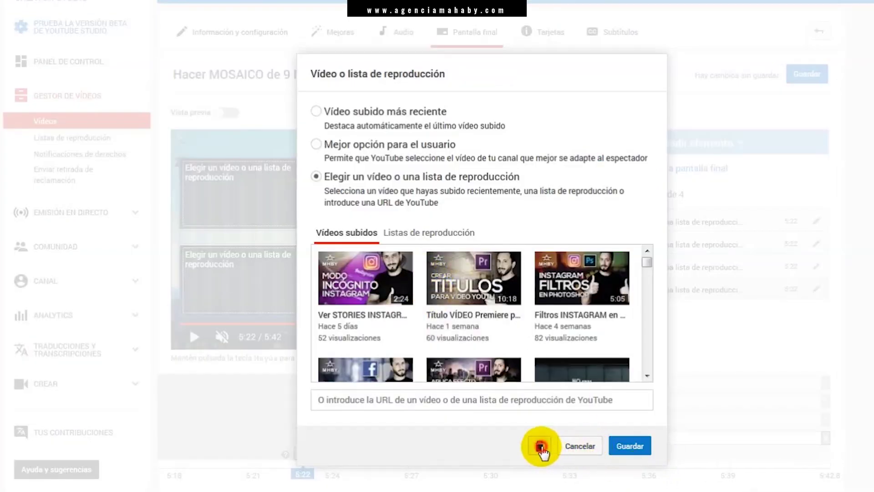
{"action": "left_click", "coordinate": [540, 446]}
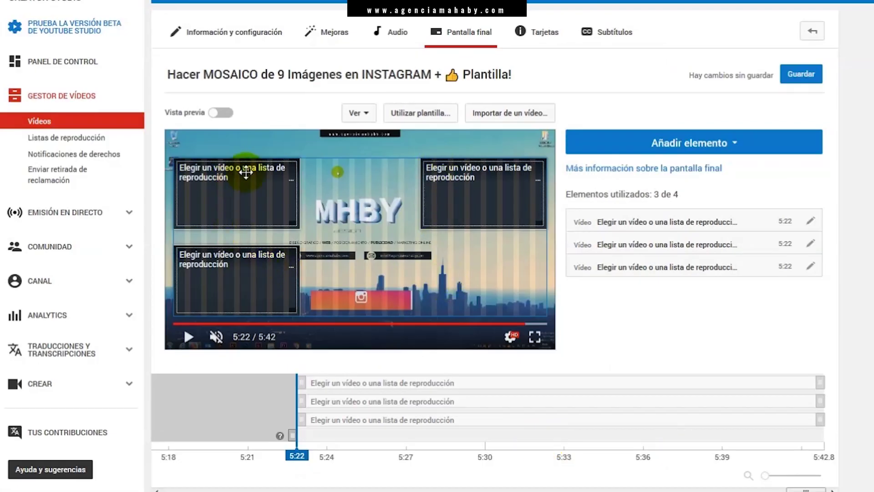
Step: Resize the bottom-left video element to fill its outro box, matching the top-left one
{"action": "left_click", "coordinate": [281, 264]}
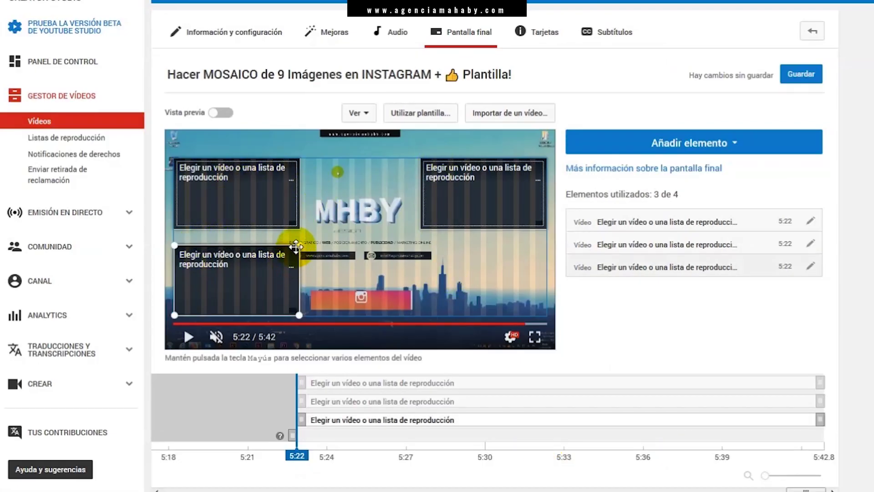
{"action": "left_click_drag", "start_coordinate": [299, 244], "coordinate": [340, 222]}
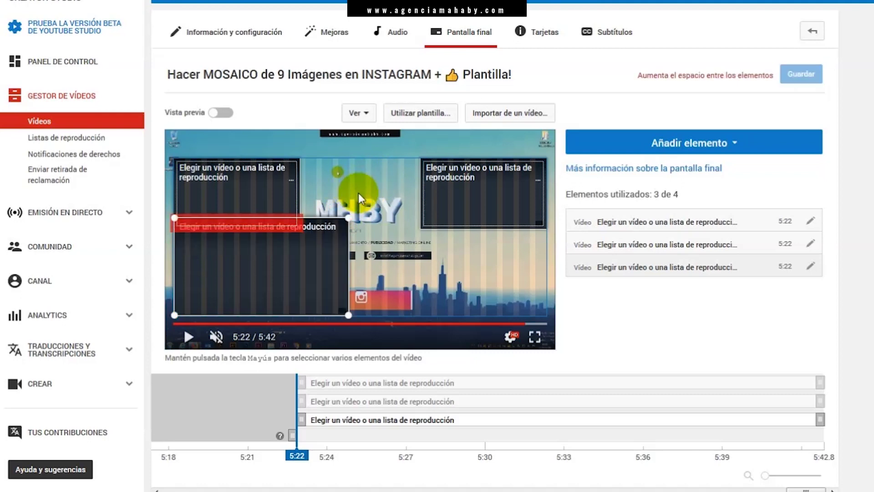
{"action": "left_click_drag", "start_coordinate": [349, 217], "coordinate": [298, 244]}
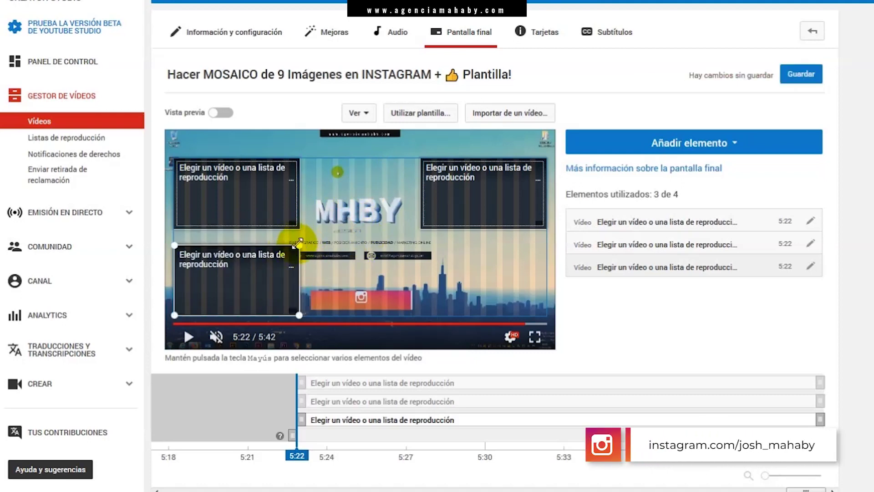
{"action": "left_click_drag", "start_coordinate": [301, 244], "coordinate": [299, 246]}
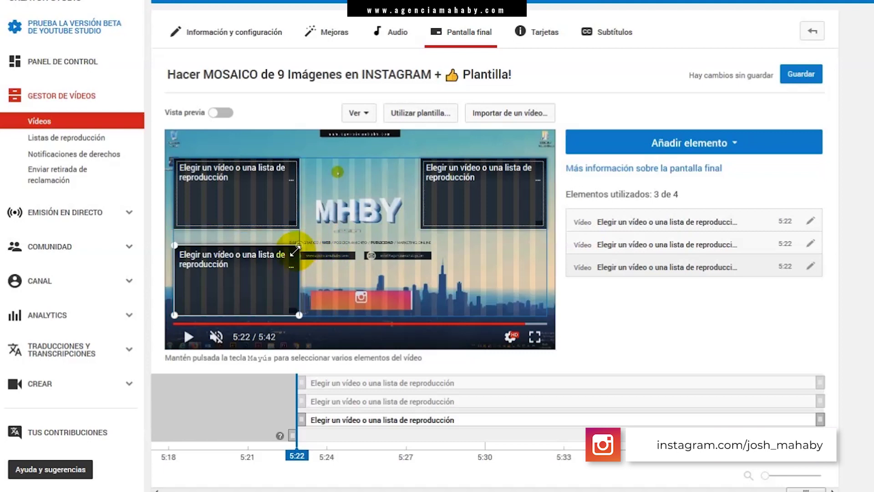
{"action": "left_click_drag", "start_coordinate": [294, 250], "coordinate": [303, 243]}
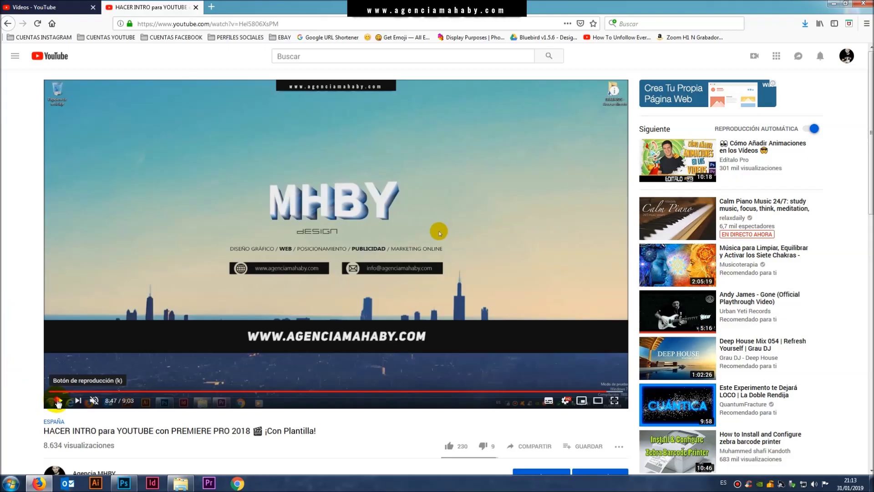
Step: Play the HACER INTRO video to watch its end screen
{"action": "left_click", "coordinate": [58, 401]}
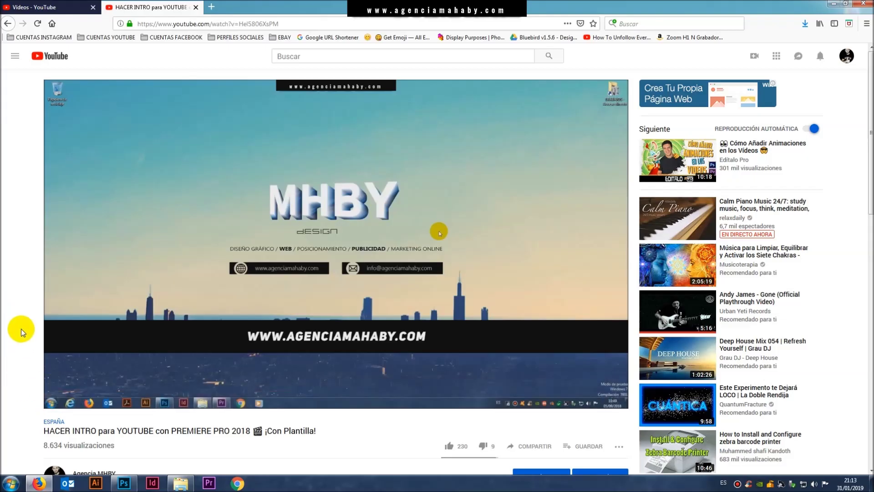